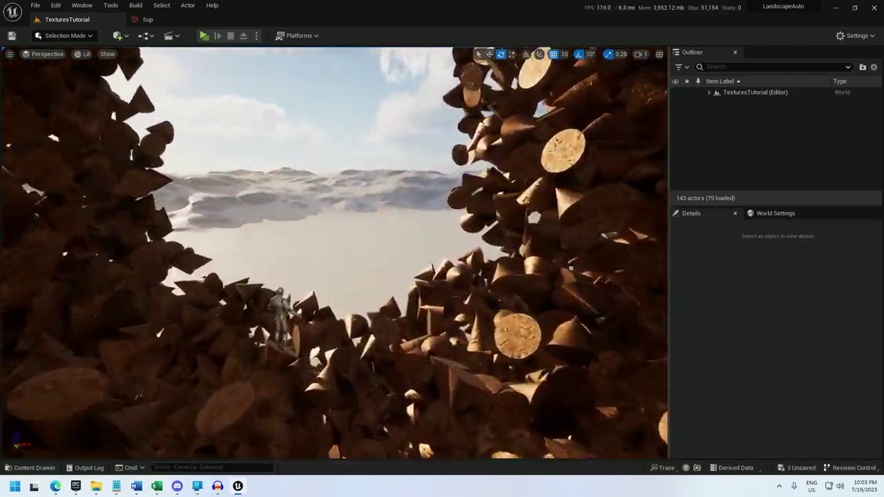
# - Examine the finished cone-built logo and the colored HI text from close up and from a distance
pyautogui.press('w')
pyautogui.moveTo(335, 252); pyautogui.dragTo(573, 259, button='right')
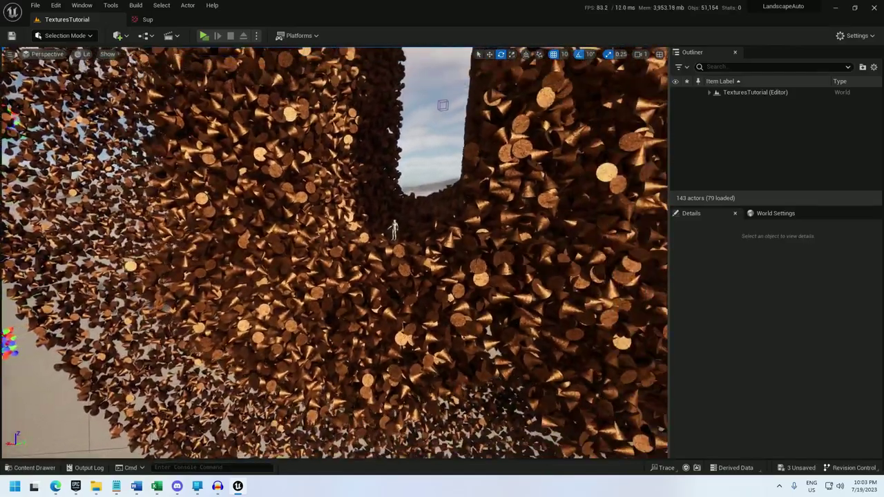
pyautogui.press('s')
pyautogui.press('e')
pyautogui.scroll(2, 334, 252)
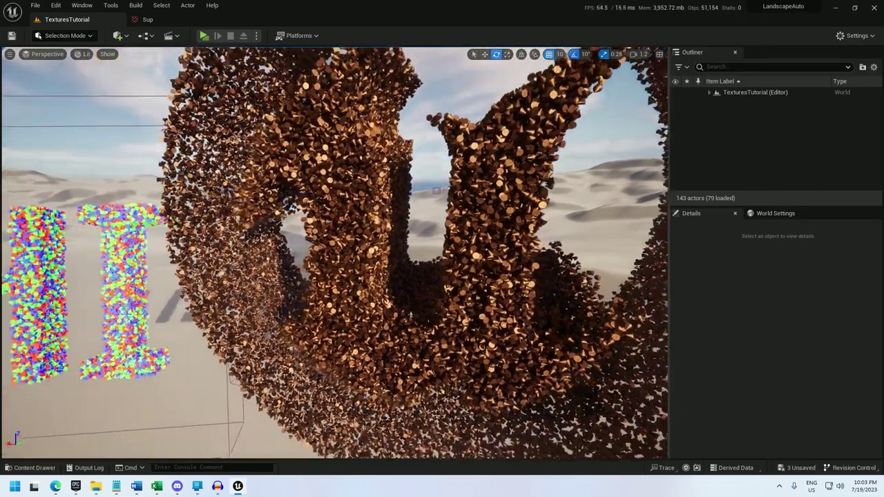
pyautogui.press('s')
pyautogui.scroll(2, 335, 252)
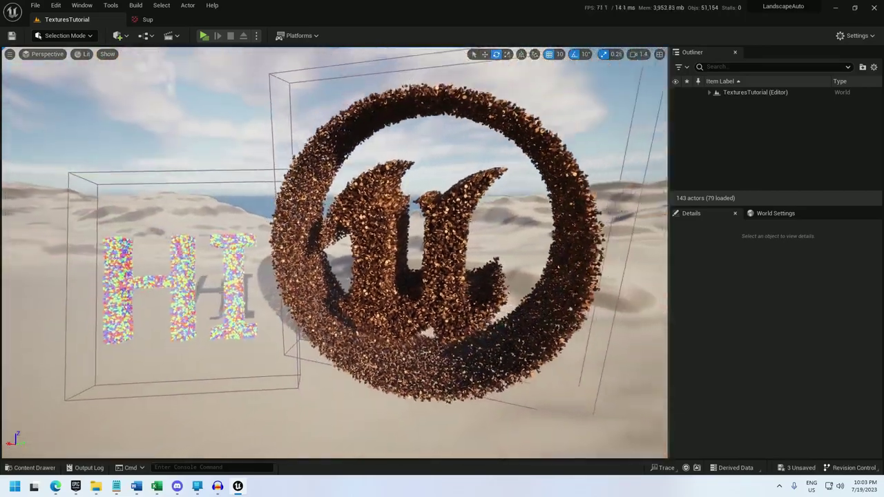
pyautogui.press('s')
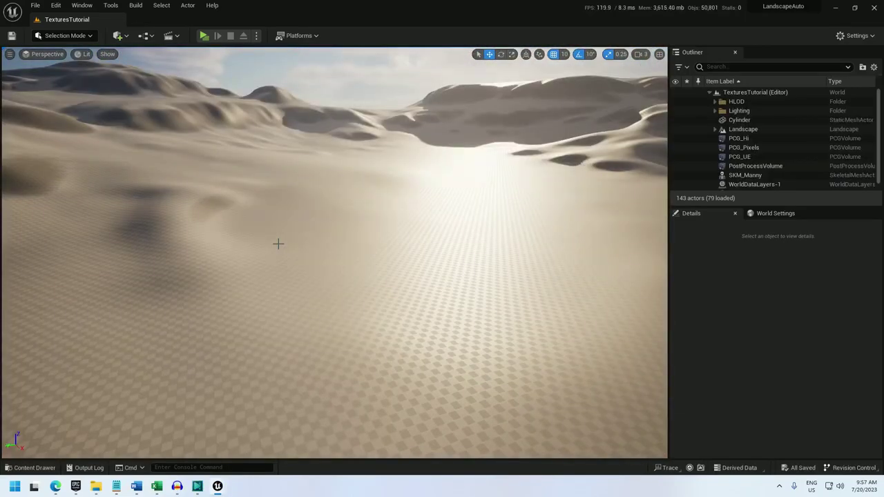
# - Create a PCG Graph asset named PCG_LogoTutorial in the LogoTutorial folder
pyautogui.hotkey('ctrl', 'space')
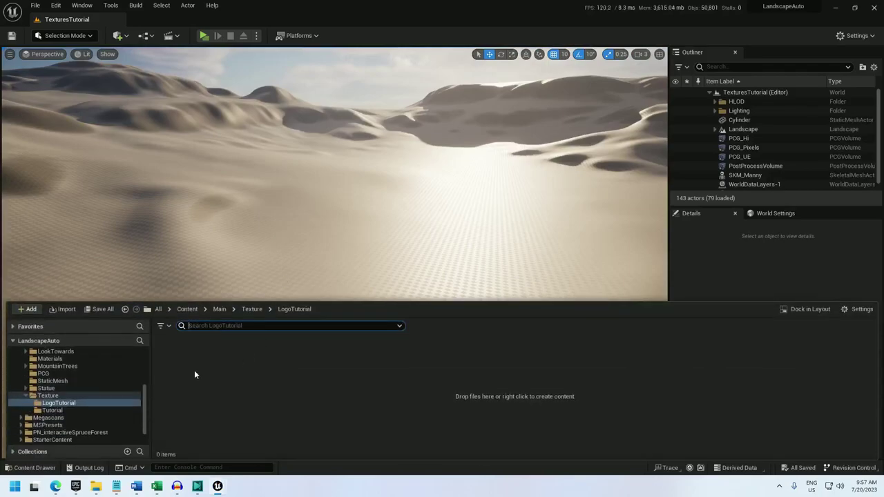
pyautogui.rightClick(183, 375)
pyautogui.moveTo(231, 327)
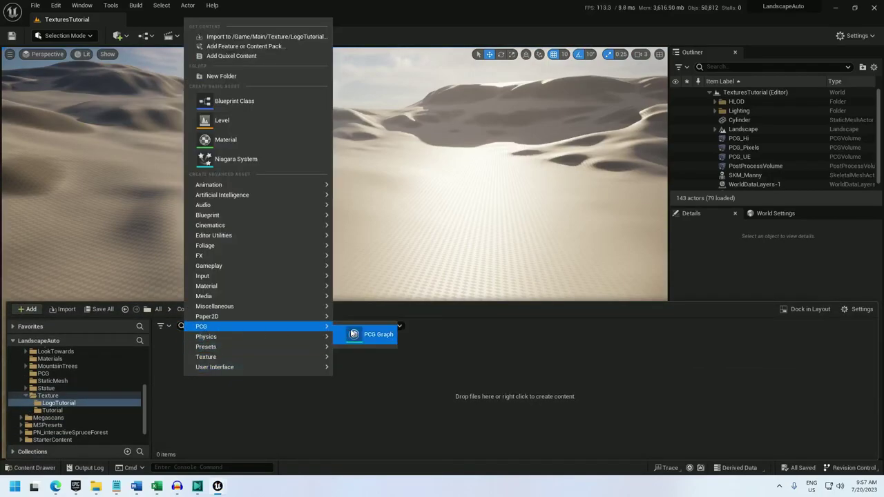
pyautogui.click(372, 334)
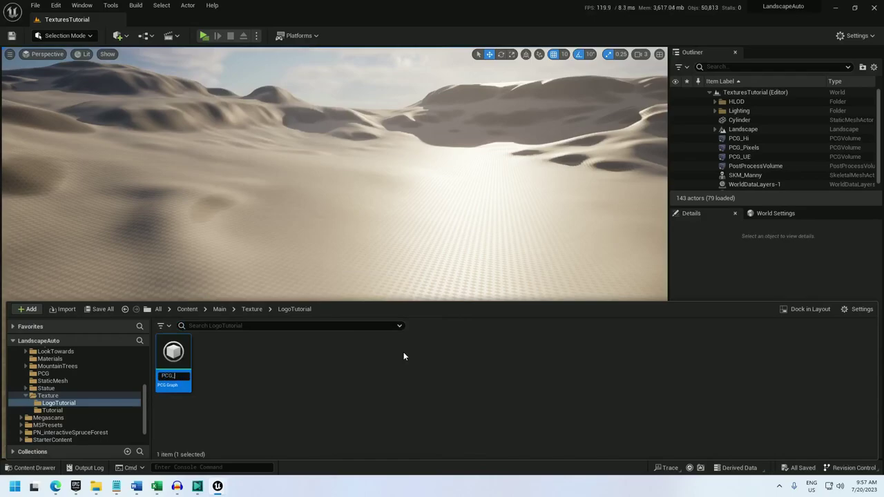
pyautogui.write('PCG_LogoTutorial')
pyautogui.press('Return')
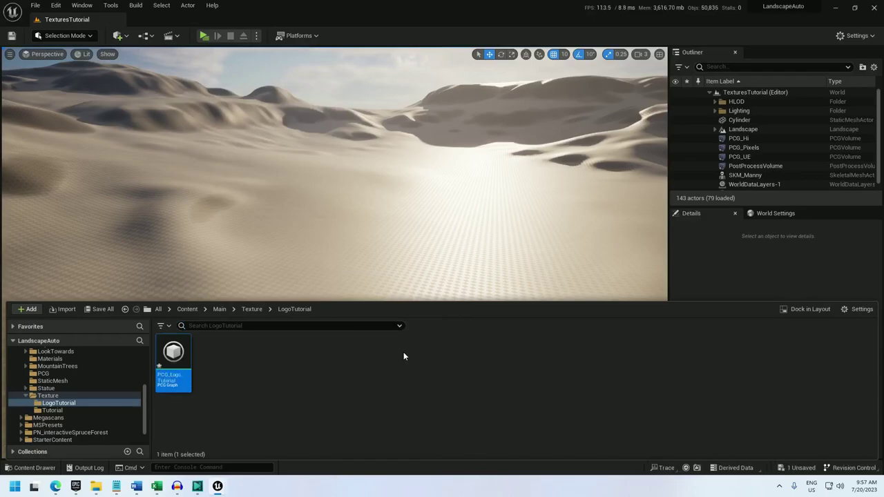
# - Place PCG_LogoTutorial in the level as a volume on the landscape and open its graph for editing
pyautogui.moveTo(174, 359); pyautogui.dragTo(288, 240)
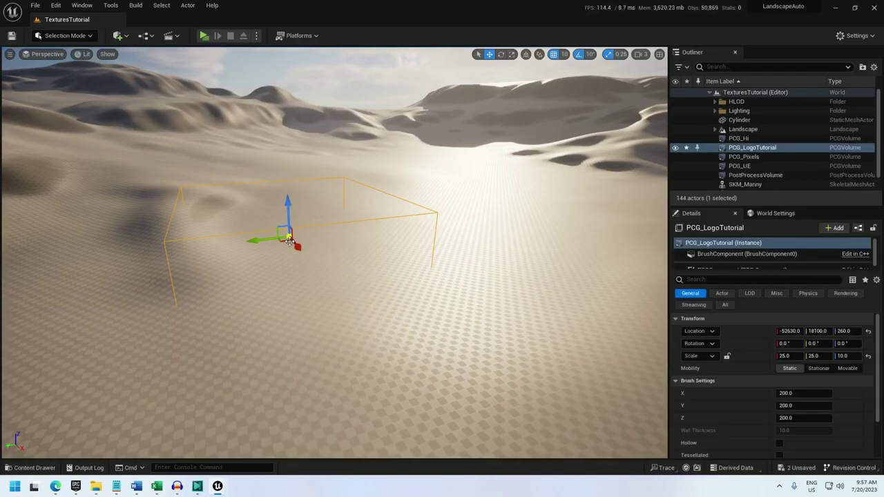
pyautogui.hotkey('ctrl', 'space')
pyautogui.doubleClick(169, 358)
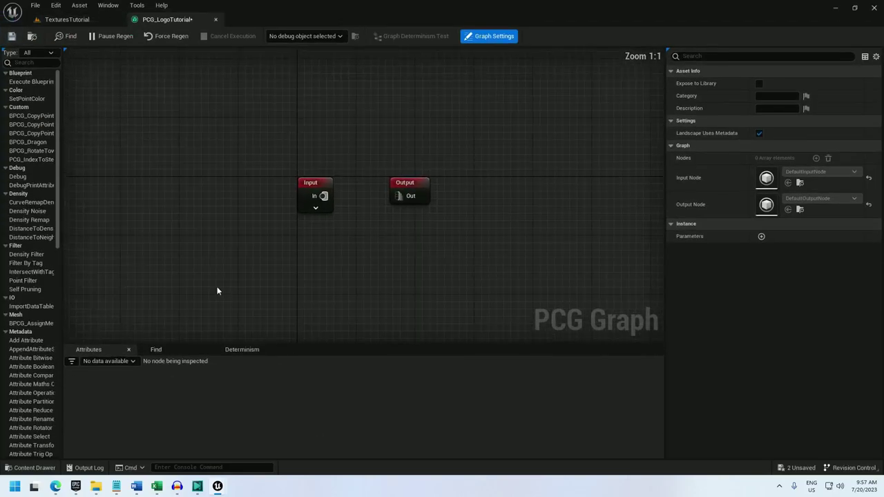
# - Add a Get Texture Data node to the PCG graph
pyautogui.rightClick(193, 248)
pyautogui.write('get te')
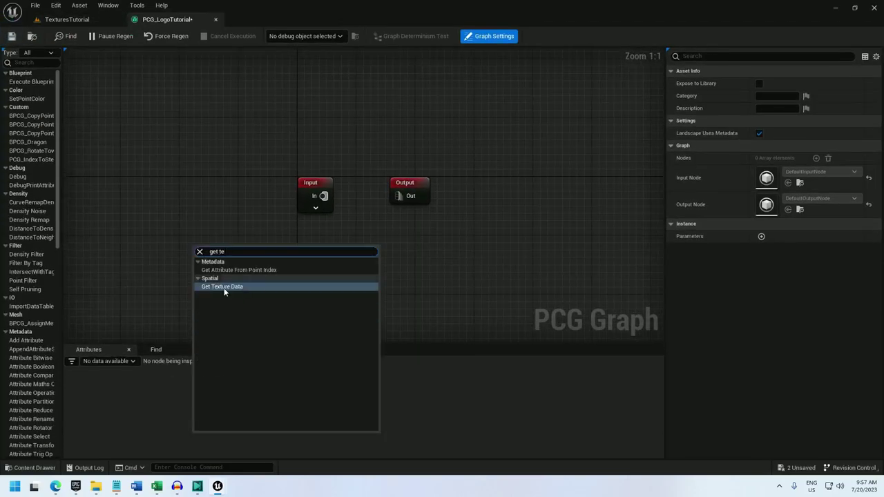
pyautogui.click(224, 286)
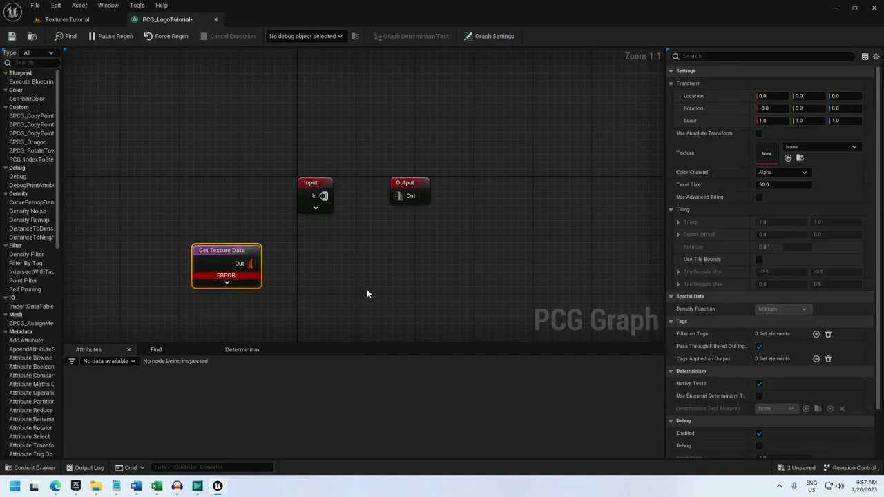
# - Import the Hi.png image as a texture into the LogoTutorial folder
pyautogui.hotkey('ctrl', 'space')
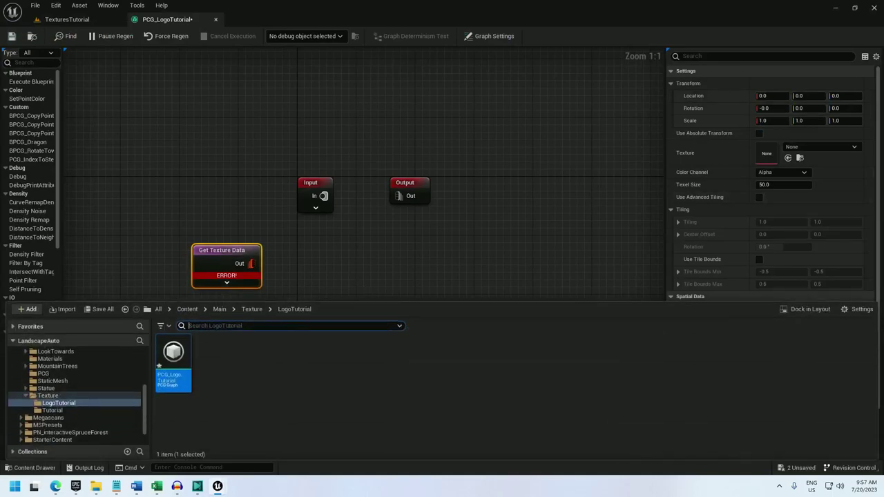
pyautogui.hotkey('ctrl', 'space')
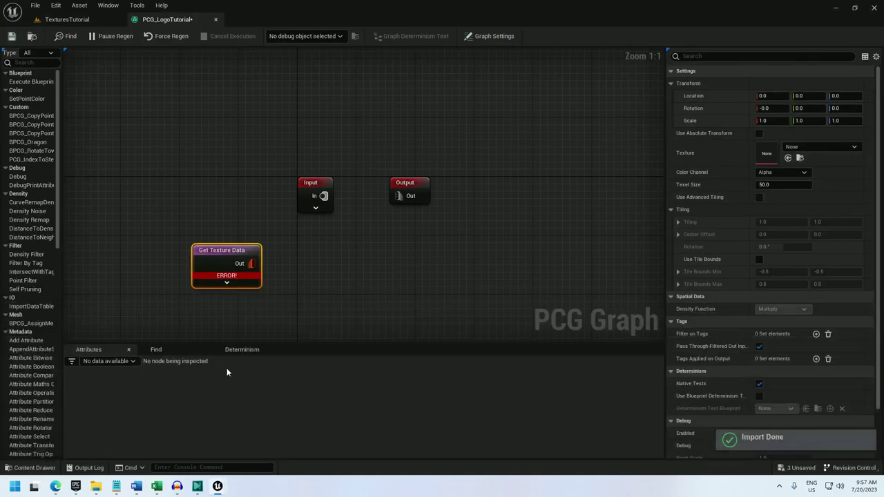
pyautogui.hotkey('ctrl', 'space')
pyautogui.hotkey('ctrl', 'space')
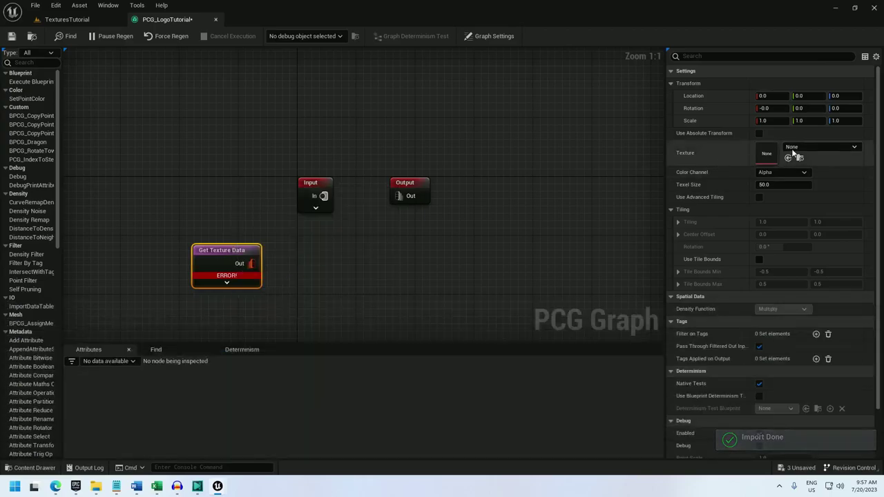
# - Assign the Hi texture to the Get Texture Data node and check the node's error message
pyautogui.click(791, 148)
pyautogui.write('hi')
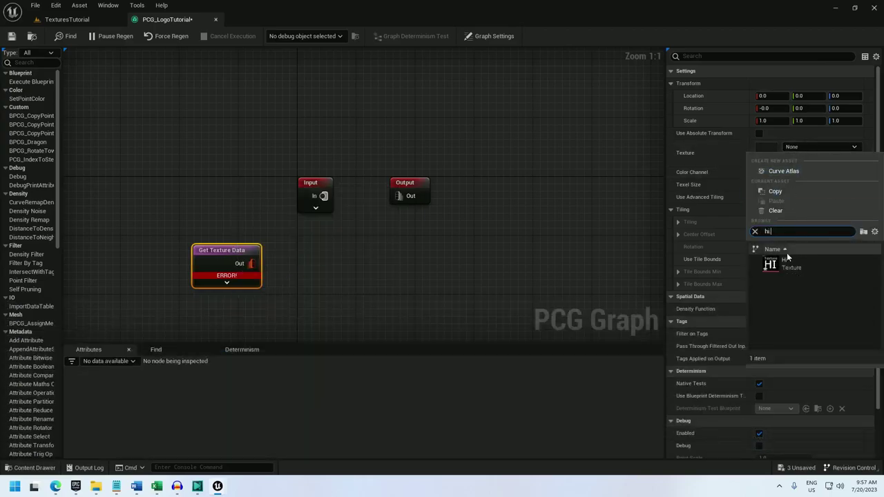
pyautogui.click(782, 262)
pyautogui.moveTo(225, 278)
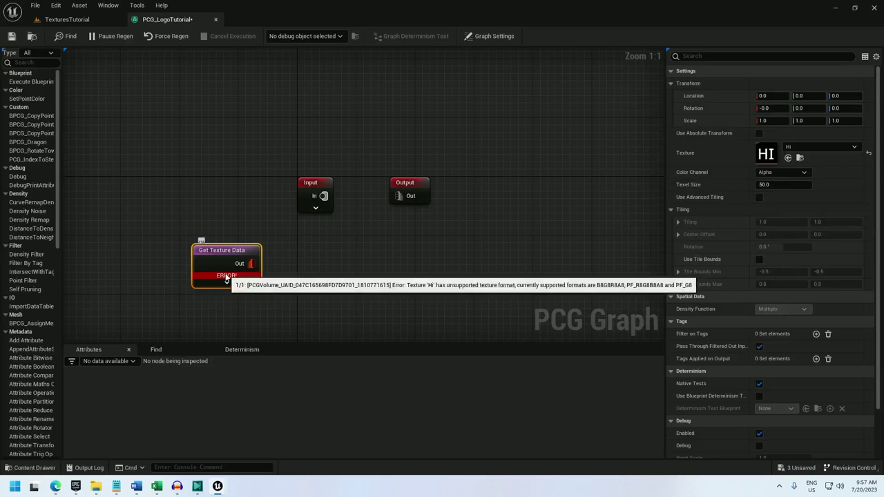
# - Set the Hi texture's compression settings to VectorDisplacementmap (RGBA8) and close the texture editor
pyautogui.hotkey('ctrl', 'space')
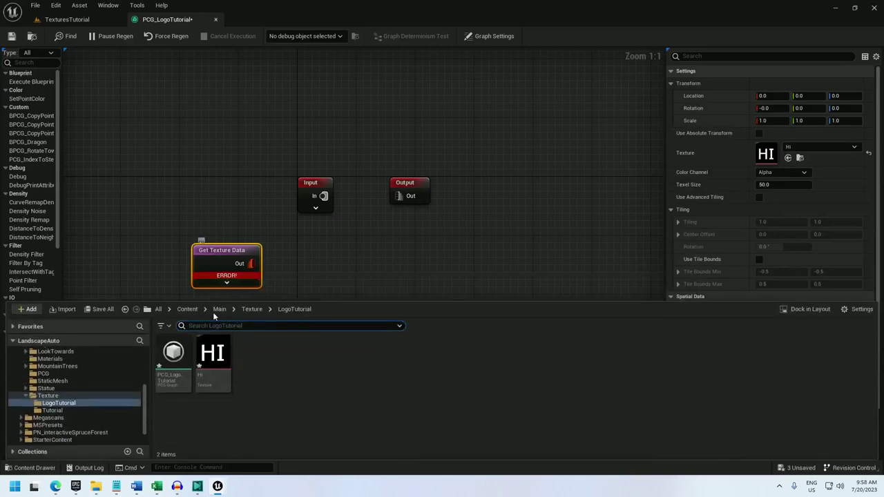
pyautogui.doubleClick(213, 351)
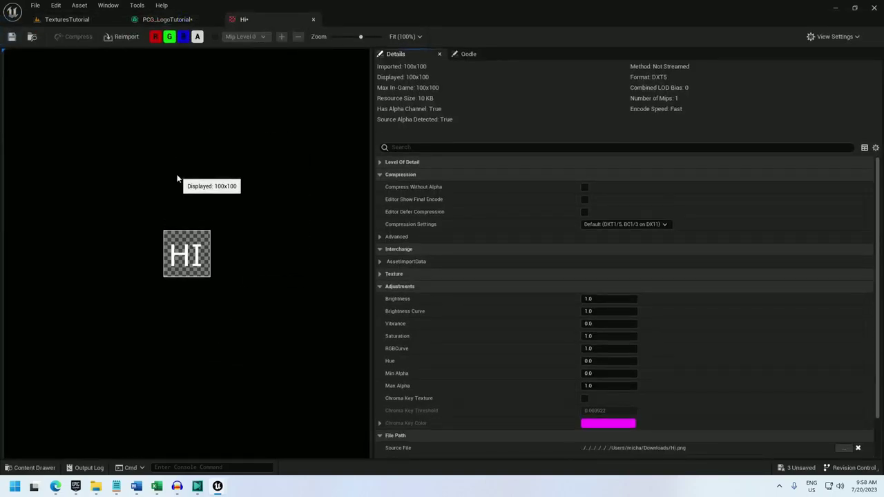
pyautogui.click(599, 224)
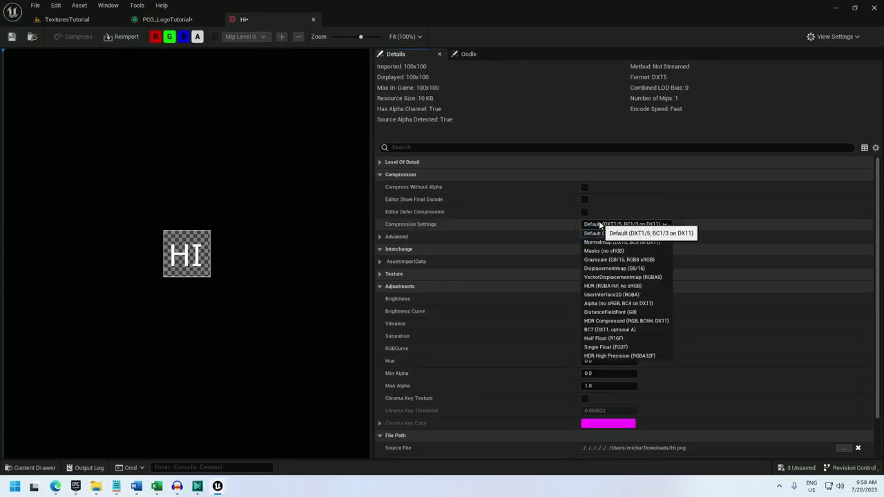
pyautogui.click(623, 277)
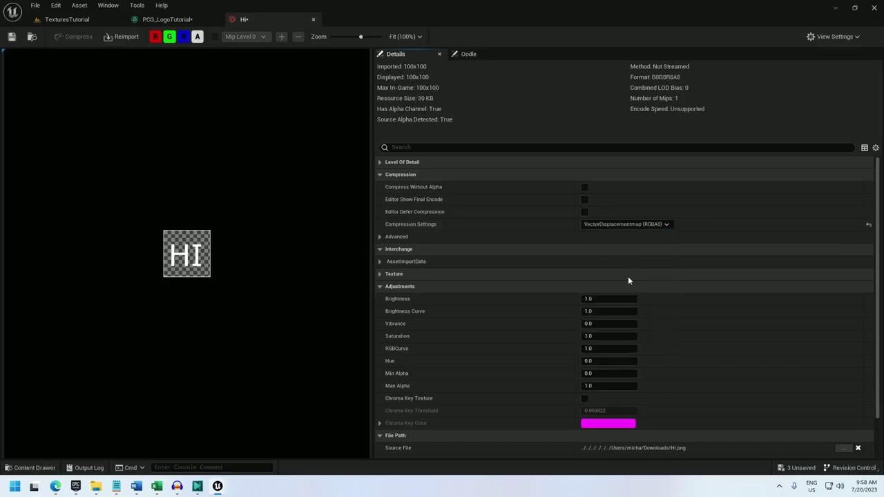
pyautogui.middleClick(266, 22)
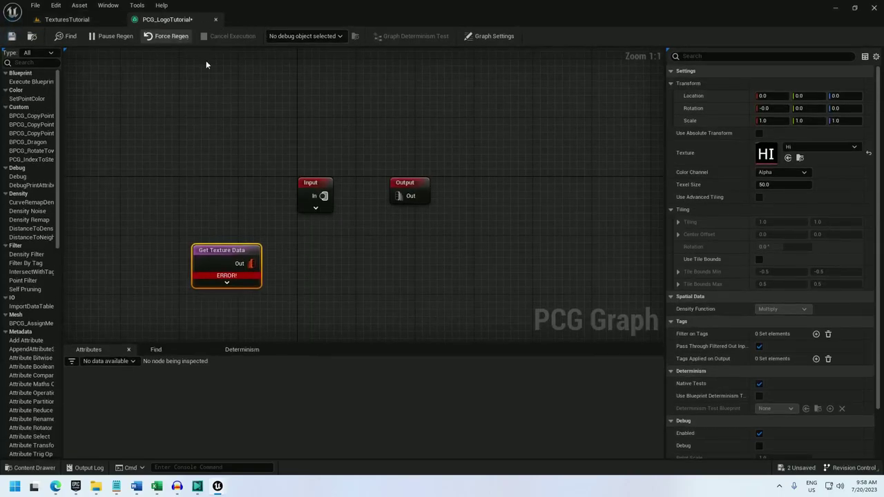
# - Refresh the Get Texture Data node by switching its texture to HeatmapGradient and back to Hi
pyautogui.click(794, 148)
pyautogui.click(808, 303)
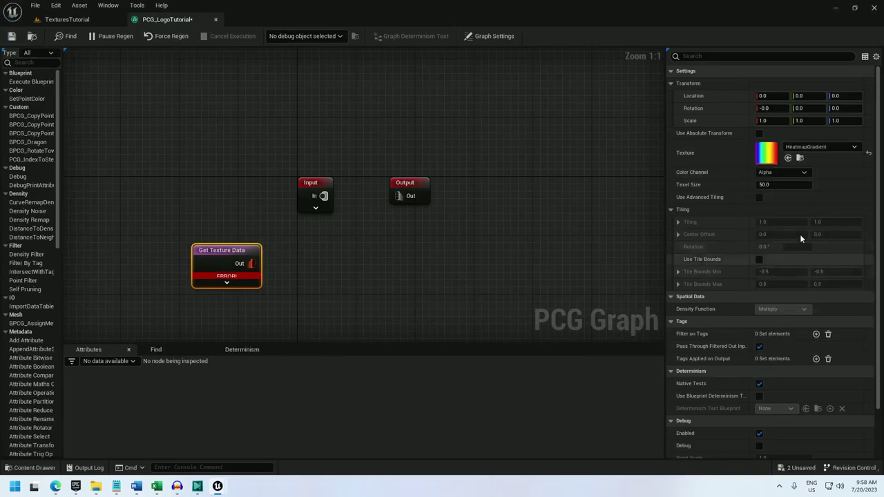
pyautogui.click(806, 147)
pyautogui.click(801, 337)
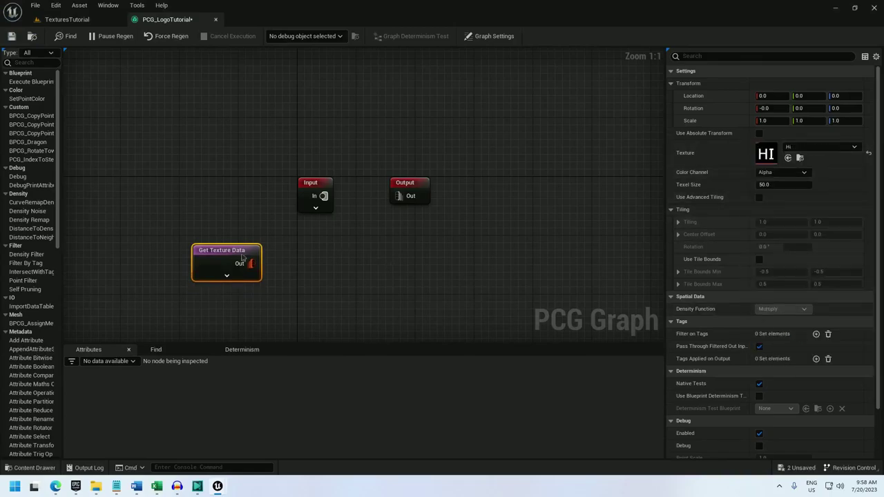
# - Turn on debug display for the Get Texture Data node and inspect the generated points in the level from above
pyautogui.rightClick(220, 250)
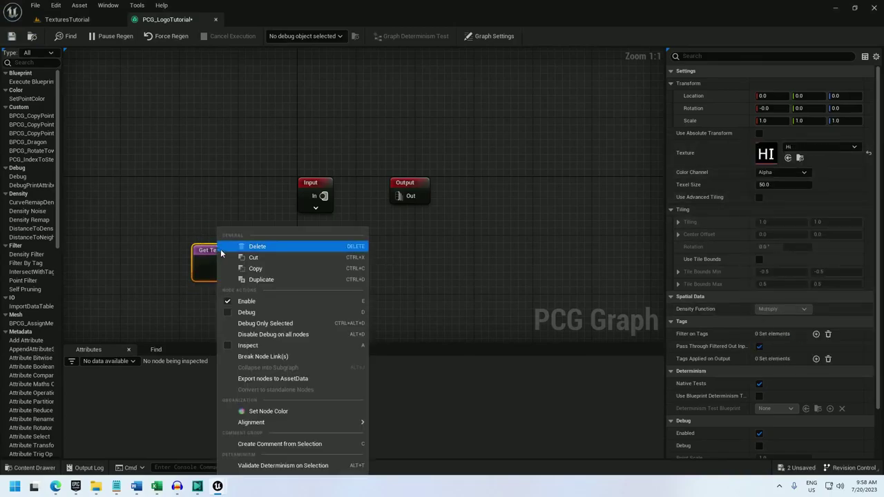
pyautogui.click(272, 330)
pyautogui.click(74, 20)
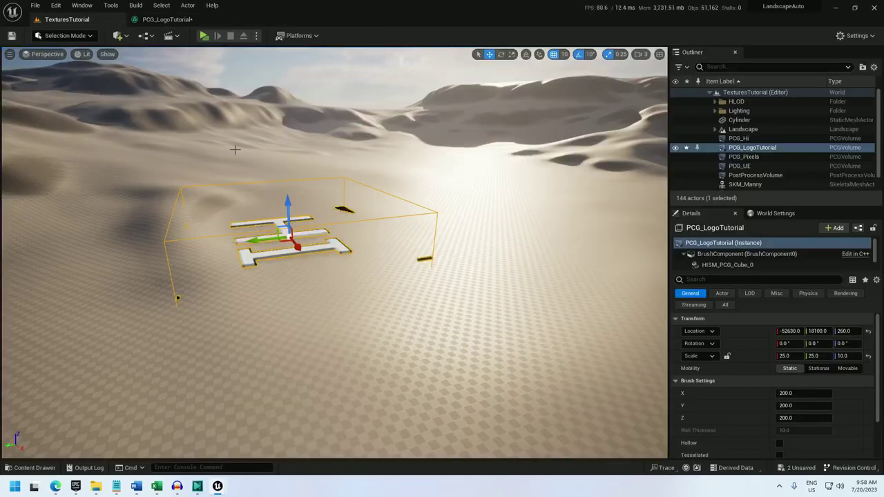
pyautogui.press('f')
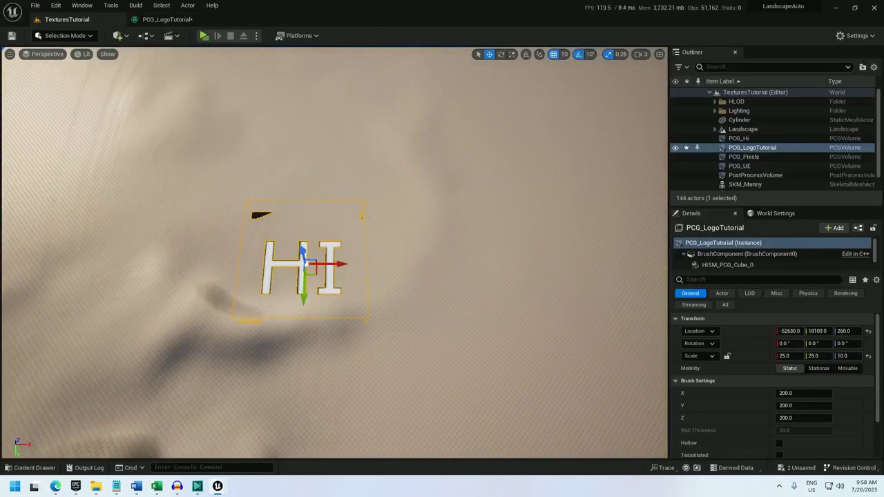
pyautogui.press('w')
pyautogui.moveTo(244, 158)
pyautogui.mouseDown(button='right')
pyautogui.moveTo(233, 158)
pyautogui.moveTo(244, 157)
pyautogui.mouseUp(button='right')
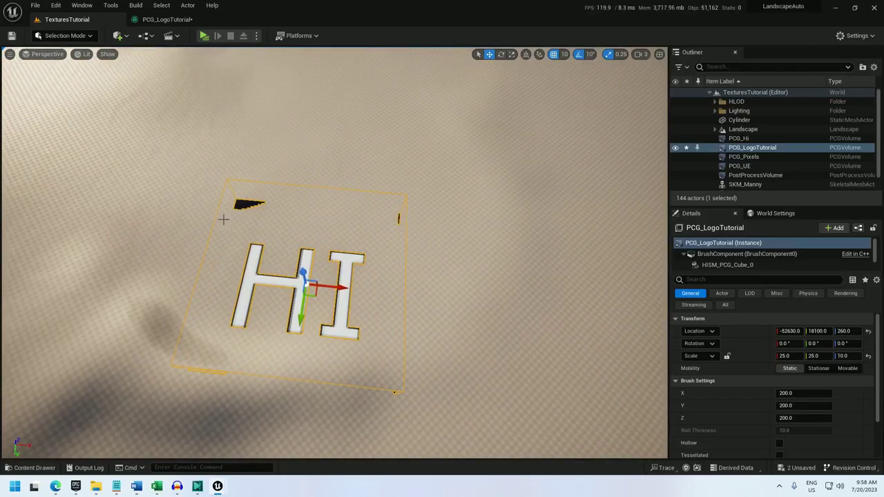
# - Add a Density Filter node connected to the Get Texture Data output and align it beside that node
pyautogui.click(165, 19)
pyautogui.moveTo(250, 263); pyautogui.dragTo(304, 263)
pyautogui.write('density filter')
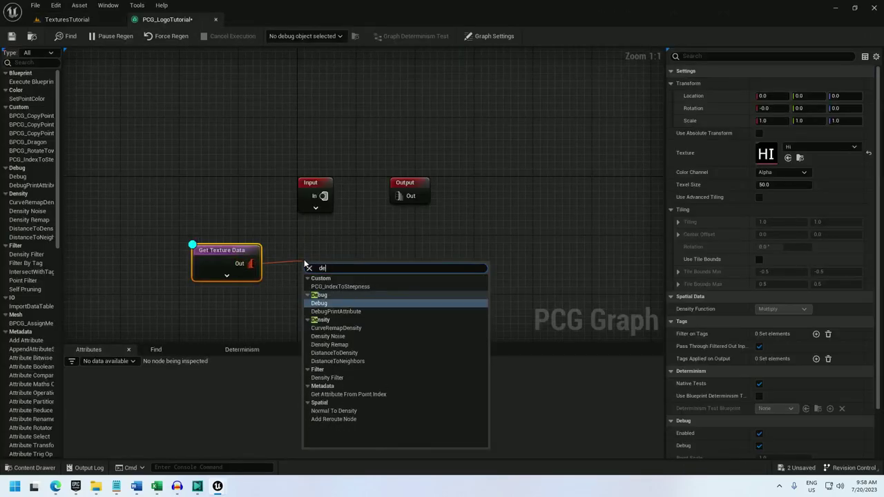
pyautogui.press('Return')
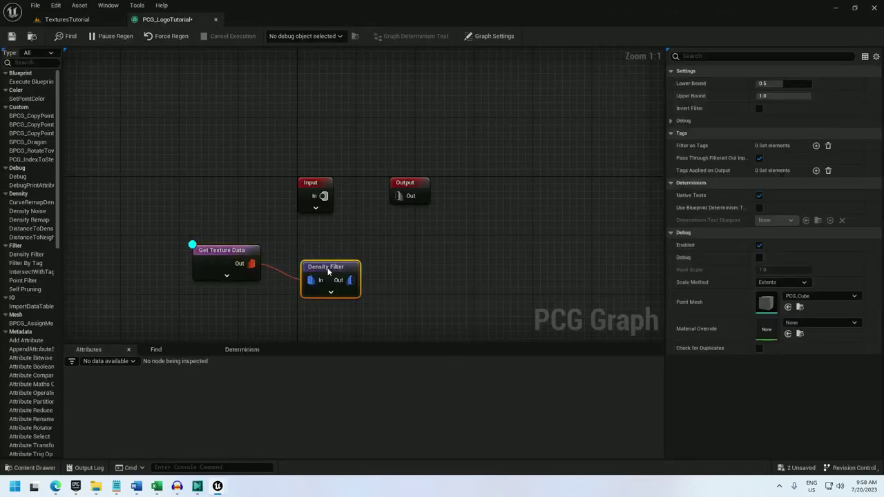
pyautogui.moveTo(328, 271); pyautogui.dragTo(332, 253)
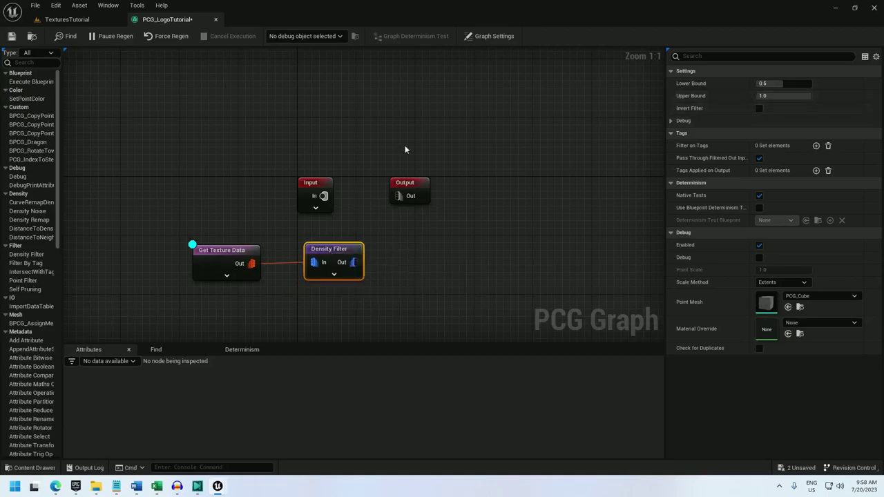
# - Set the Density Filter's lower bound to 0.1, debug only that node, and check the points in the level
pyautogui.click(784, 83)
pyautogui.write('0.1')
pyautogui.press('Return')
pyautogui.rightClick(345, 251)
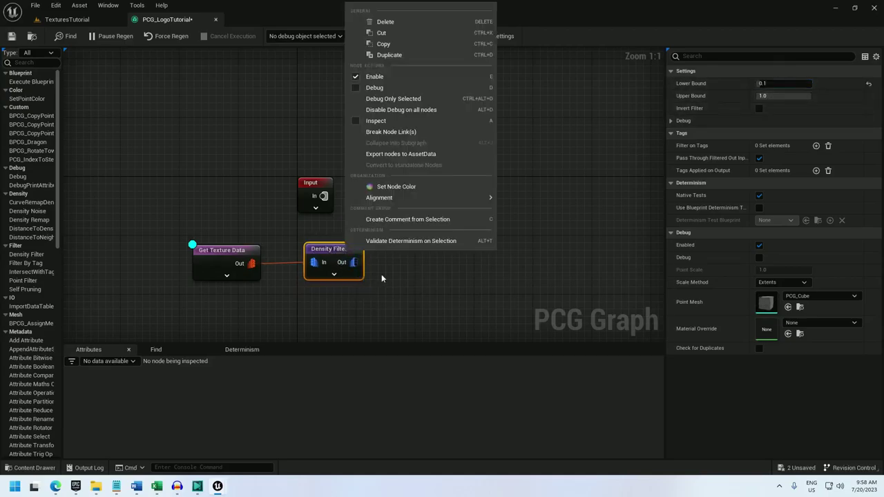
pyautogui.click(389, 95)
pyautogui.click(67, 19)
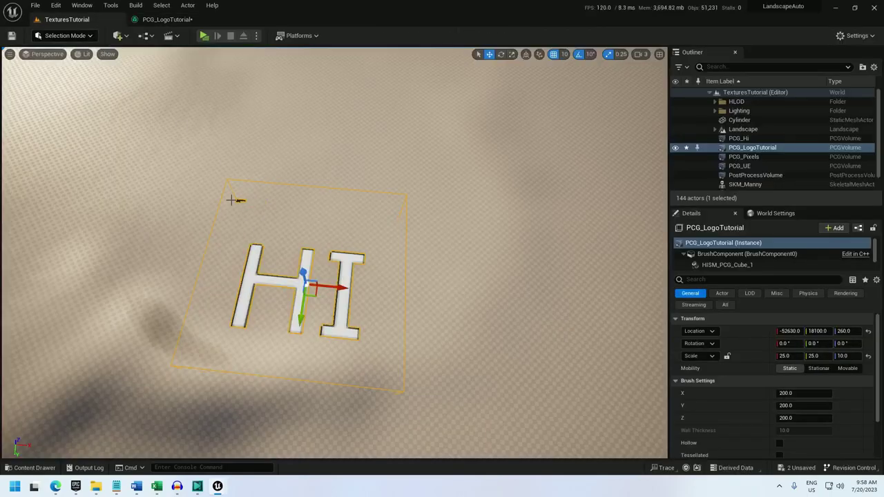
# - Raise the Density Filter's lower bound to remove the stray corner points and check the HI text in the level
pyautogui.click(167, 19)
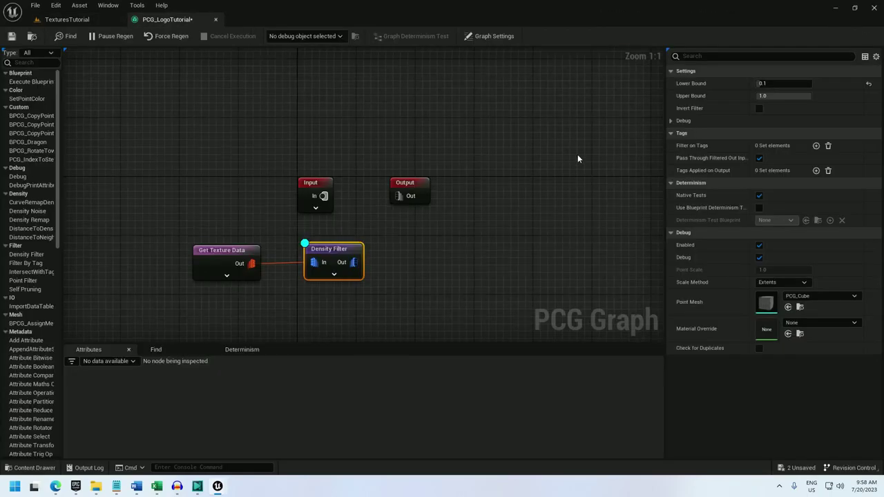
pyautogui.click(769, 84)
pyautogui.click(78, 20)
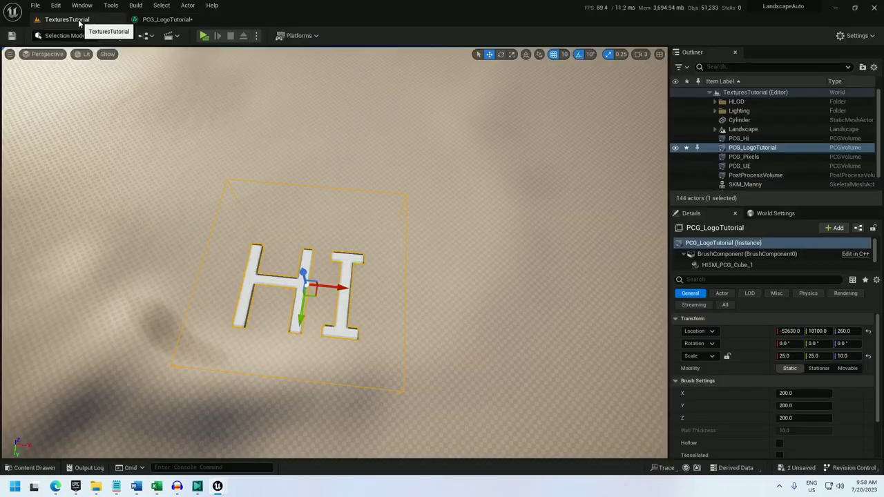
# - Inspect the filtered HI points in the level from a lower side angle
pyautogui.click(160, 20)
pyautogui.moveTo(299, 291); pyautogui.dragTo(340, 178, button='right')
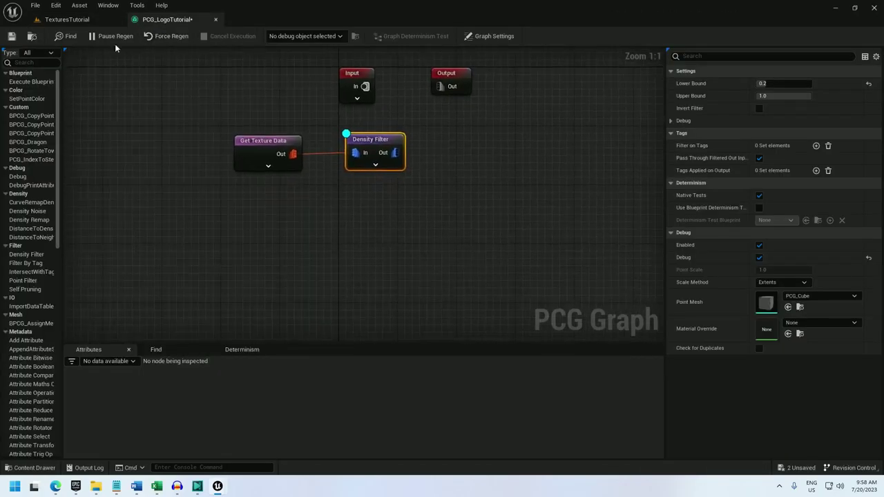
pyautogui.click(83, 20)
pyautogui.moveTo(254, 156); pyautogui.dragTo(268, 170, button='right')
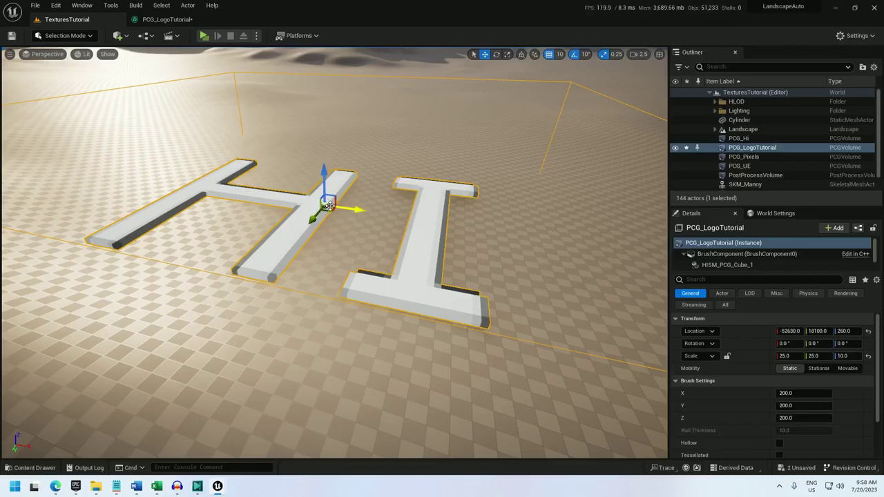
pyautogui.moveTo(329, 206); pyautogui.dragTo(328, 192, button='right')
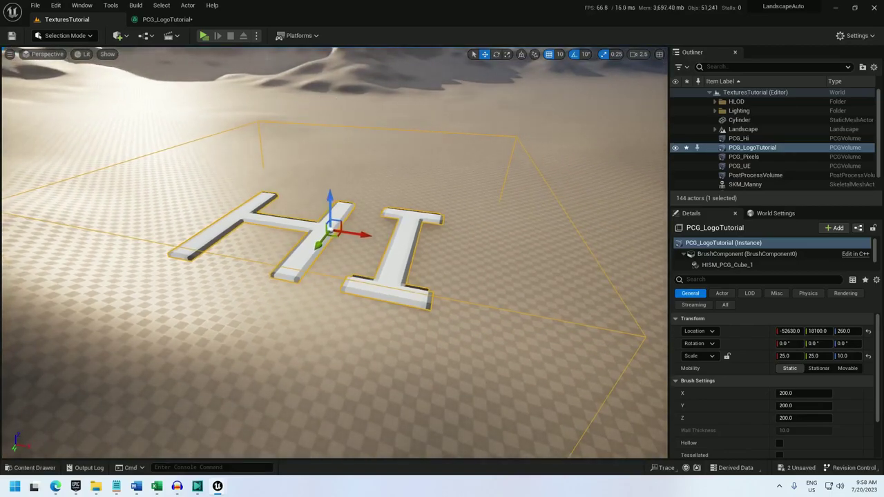
# - Add a Get Actor Data node below Get Texture Data and set its mode to Get Single Point
pyautogui.click(166, 19)
pyautogui.rightClick(179, 243)
pyautogui.write('g')
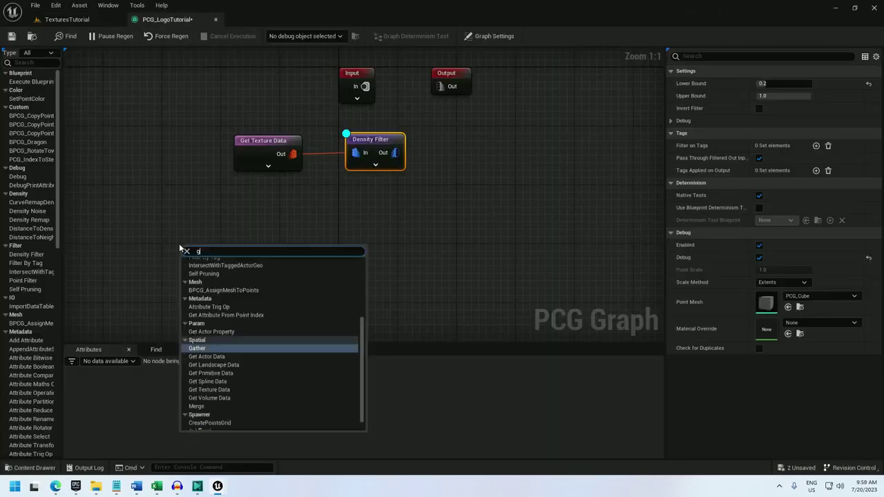
pyautogui.write('et')
pyautogui.press('Return')
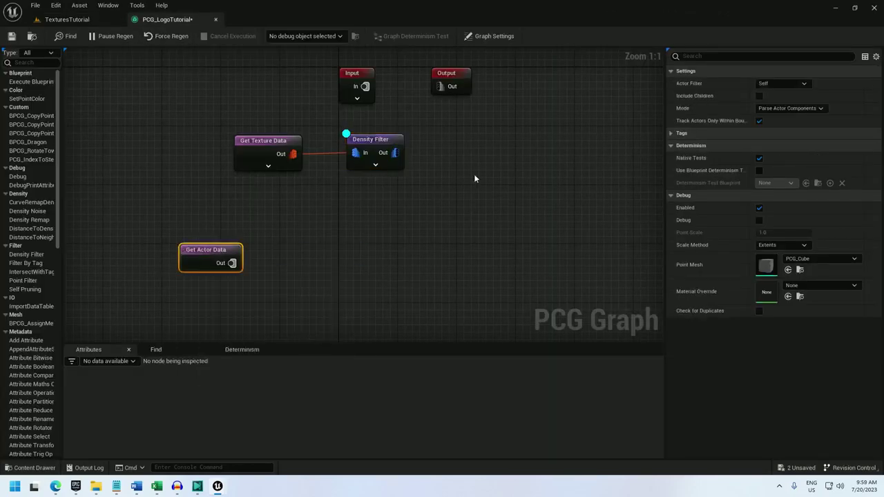
pyautogui.click(787, 107)
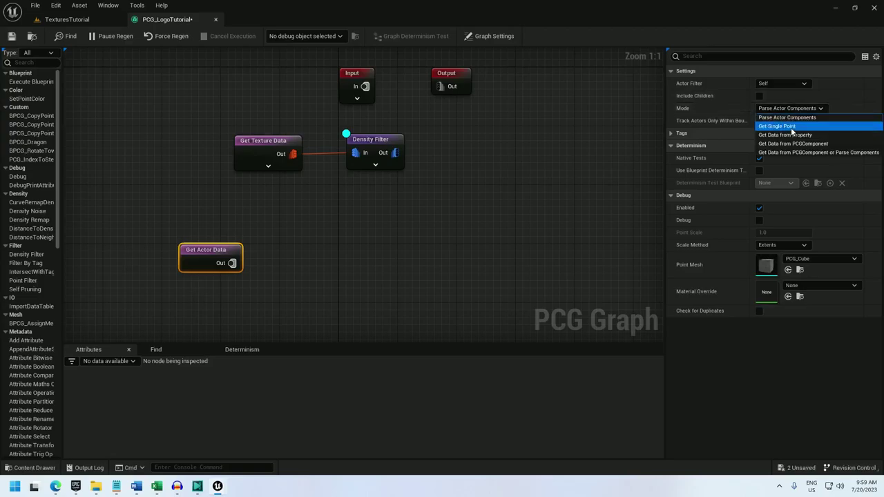
pyautogui.click(791, 132)
# - Debug only the Get Actor Data node with the Absolute scale method and check its point in the level
pyautogui.rightClick(221, 260)
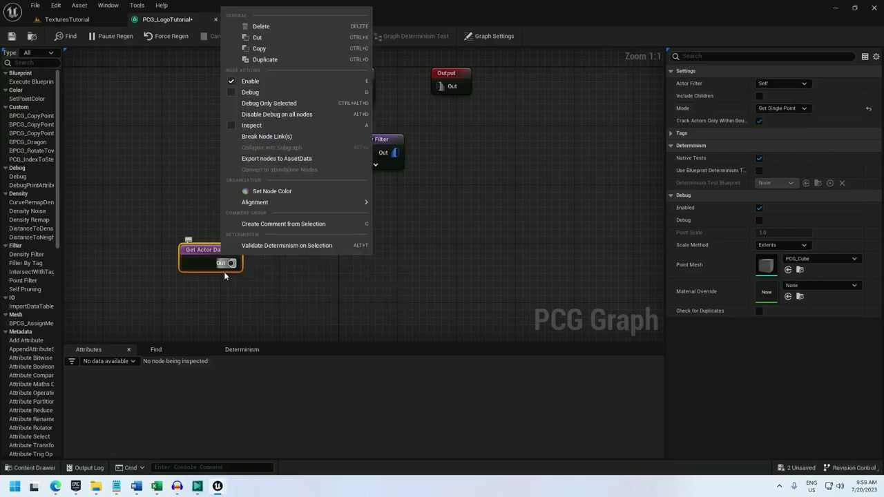
pyautogui.click(273, 103)
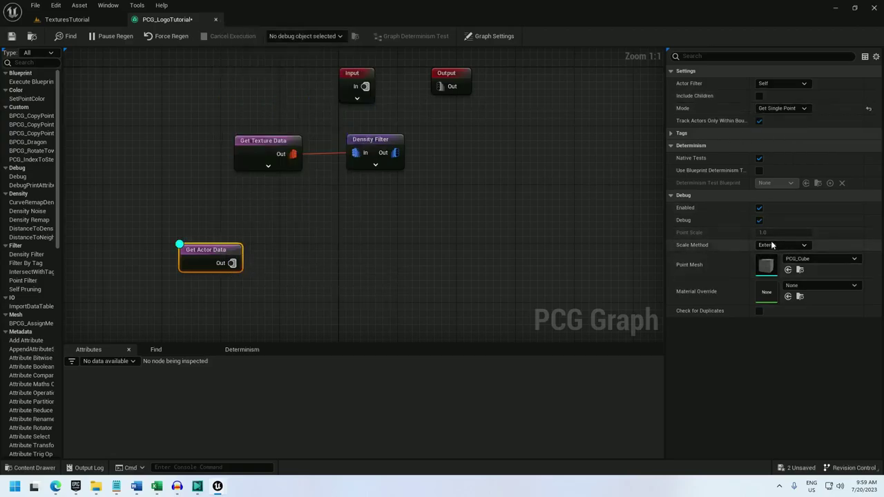
pyautogui.click(776, 244)
pyautogui.click(766, 264)
pyautogui.click(67, 20)
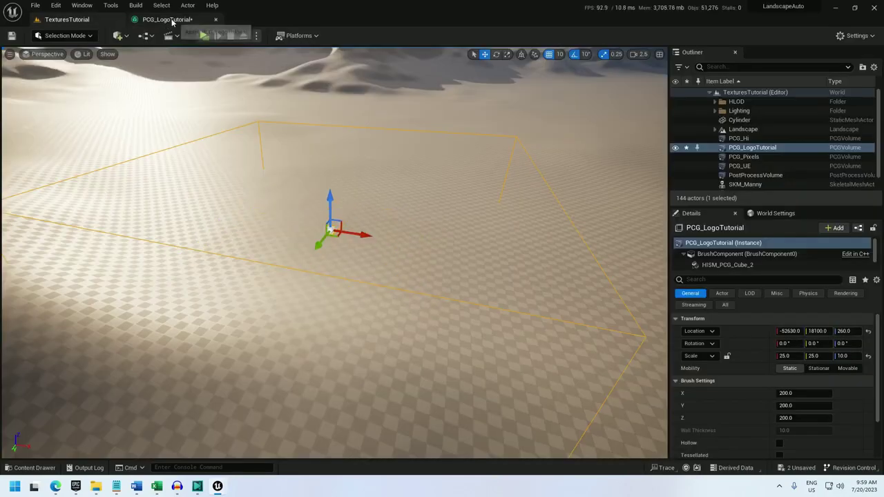
pyautogui.moveTo(258, 123); pyautogui.dragTo(273, 105, button='right')
# - Add a Transform Points node fed by Get Actor Data, with Offset Min Z and Offset Max Z set to 1000
pyautogui.click(166, 19)
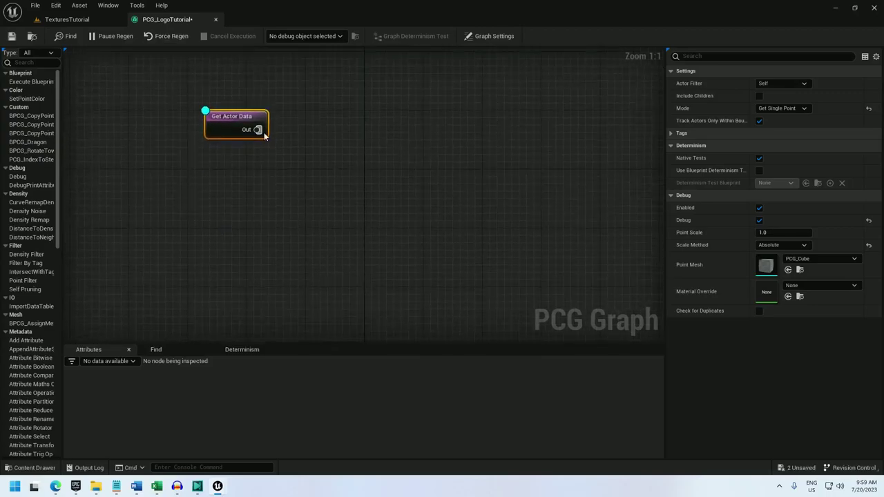
pyautogui.moveTo(257, 130); pyautogui.dragTo(185, 178)
pyautogui.write('transform p')
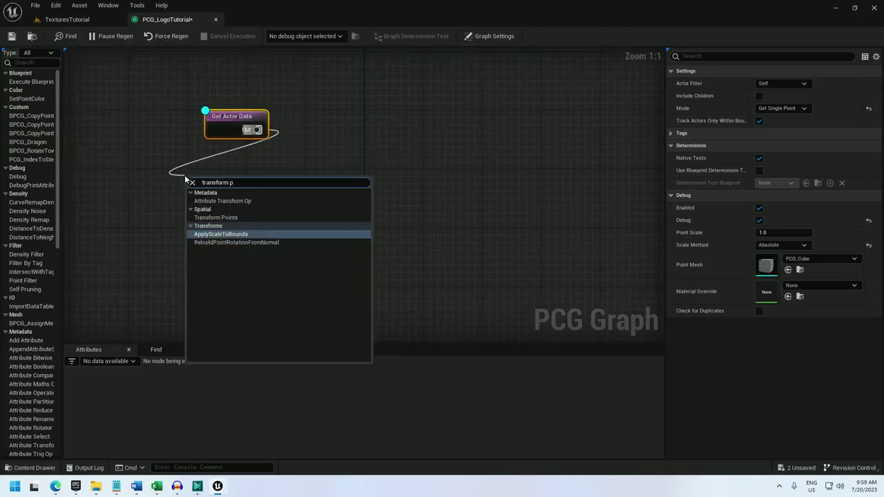
pyautogui.press('Up')
pyautogui.press('Return')
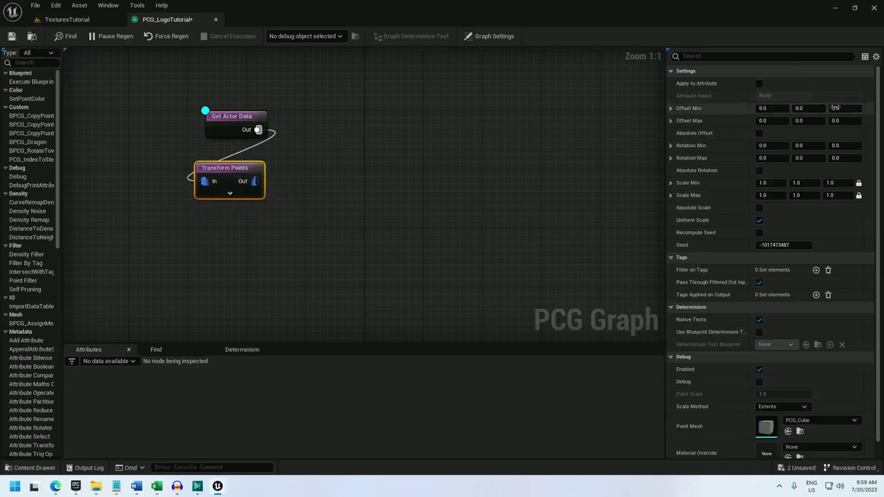
pyautogui.write('1000')
pyautogui.click(844, 120)
pyautogui.write('10')
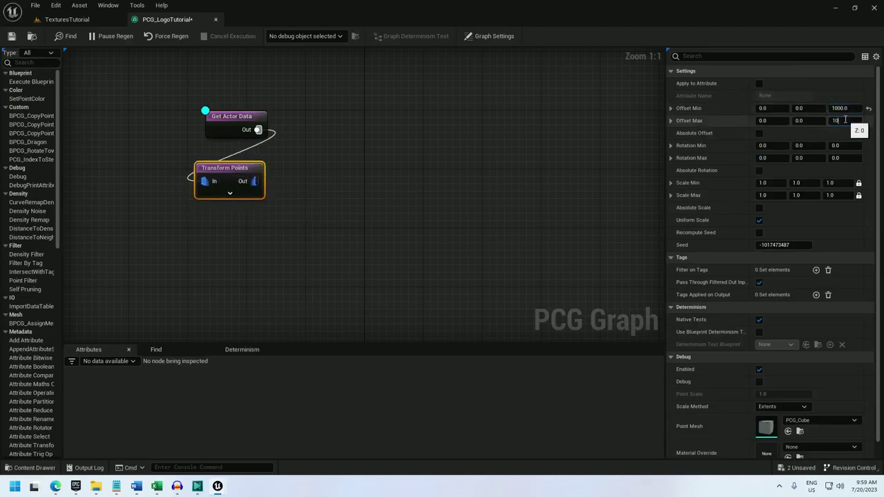
pyautogui.write('00')
pyautogui.press('Return')
# - Debug only Get Actor Data and Transform Points with the Absolute scale method, and check both points in the level
pyautogui.moveTo(285, 217); pyautogui.dragTo(224, 114)
pyautogui.rightClick(223, 114)
pyautogui.click(281, 210)
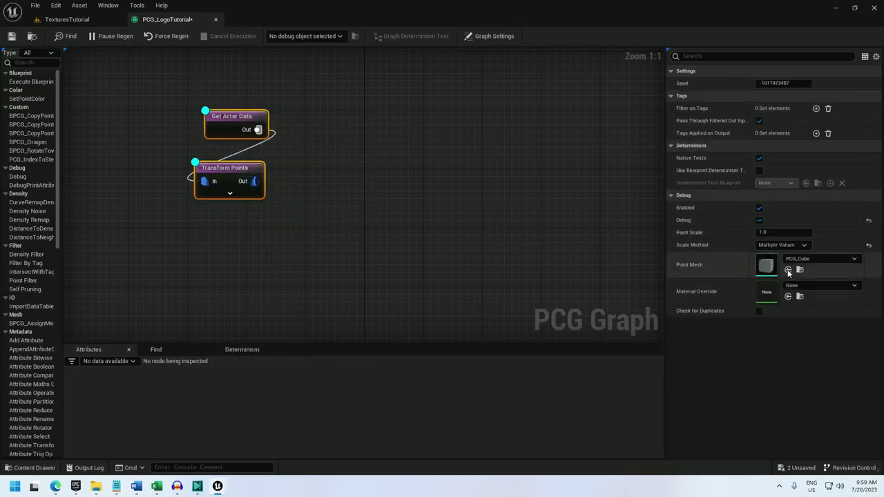
pyautogui.click(786, 246)
pyautogui.click(783, 264)
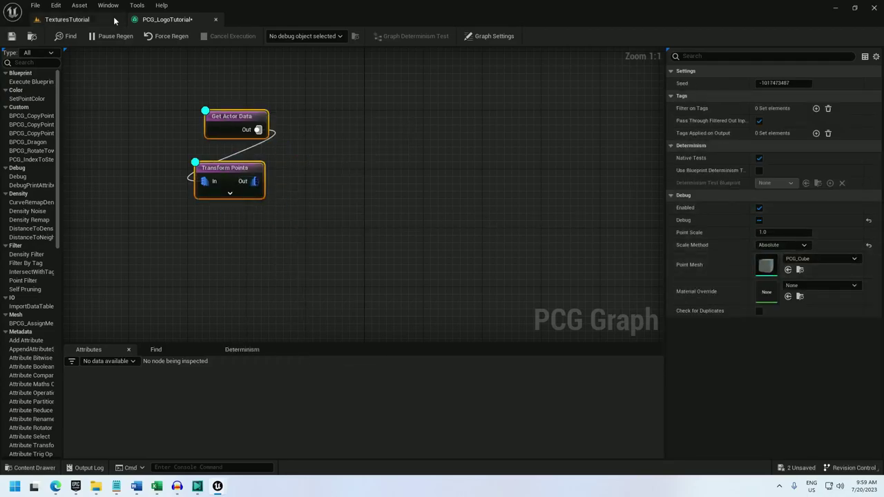
pyautogui.click(67, 20)
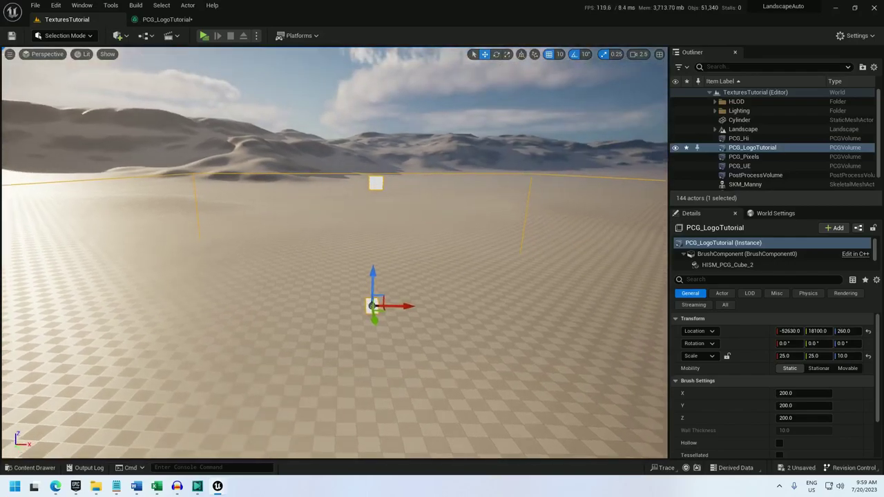
# - Add a Merge node that combines the outputs of Get Actor Data and Transform Points
pyautogui.click(166, 19)
pyautogui.moveTo(257, 130); pyautogui.dragTo(354, 168)
pyautogui.write('merg')
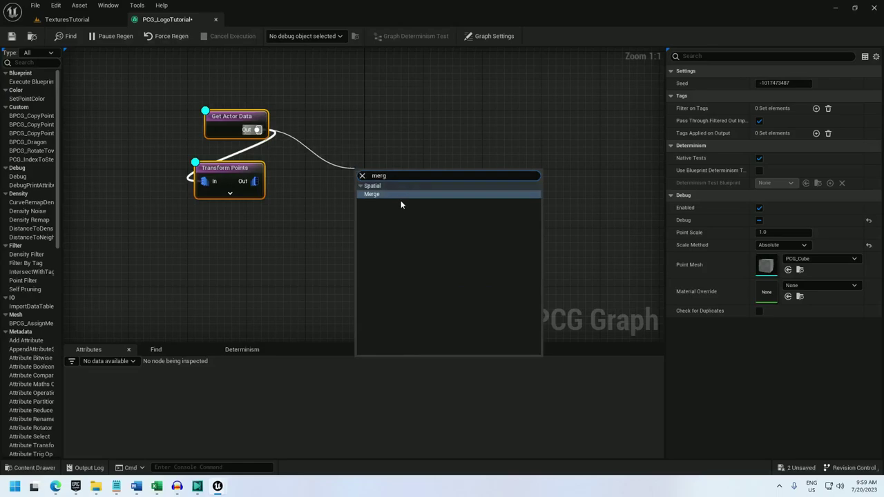
pyautogui.click(382, 196)
pyautogui.moveTo(253, 180); pyautogui.dragTo(472, 186)
# - Add a Create Spline node fed by the Merge output and align it beside the Merge node
pyautogui.write('create splin')
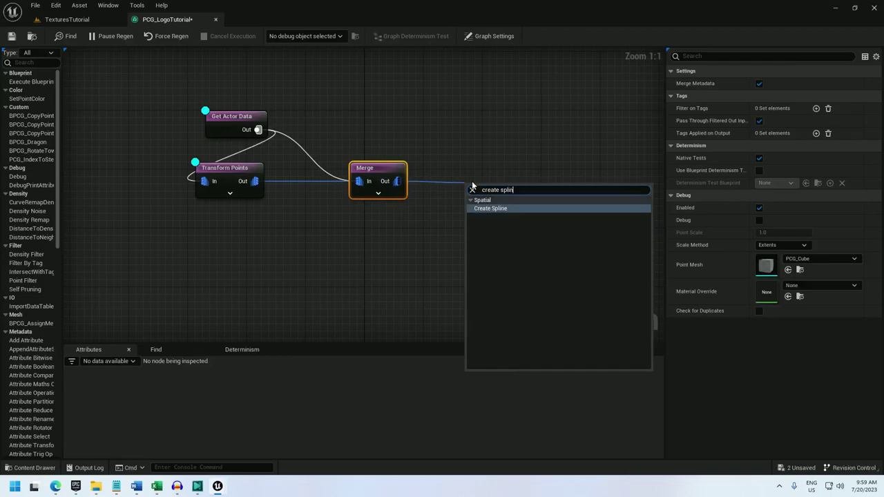
pyautogui.press('Return')
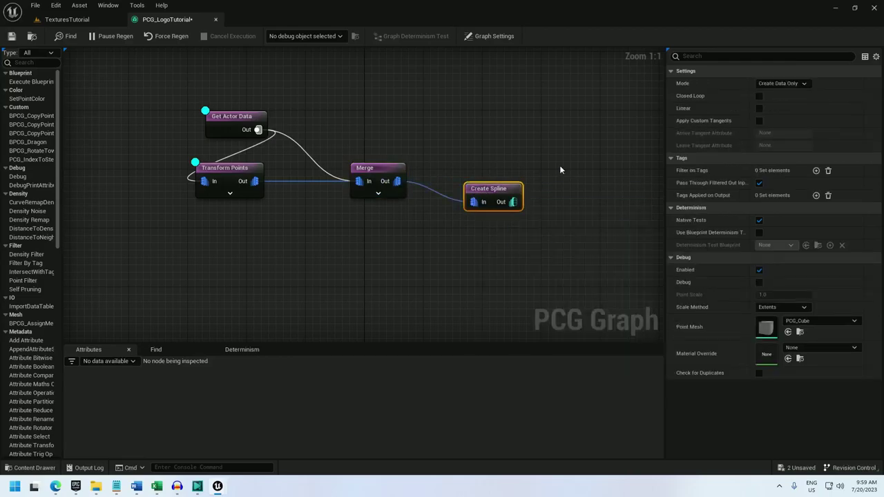
pyautogui.moveTo(488, 191); pyautogui.dragTo(541, 179)
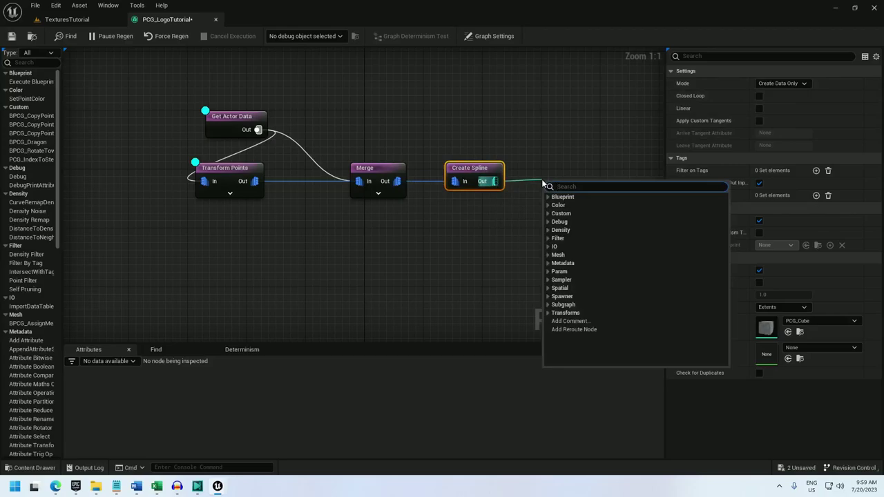
# - Add a Spline Sampler fed by Create Spline, set its mode to Distance, and align it with the row
pyautogui.write('spline sam')
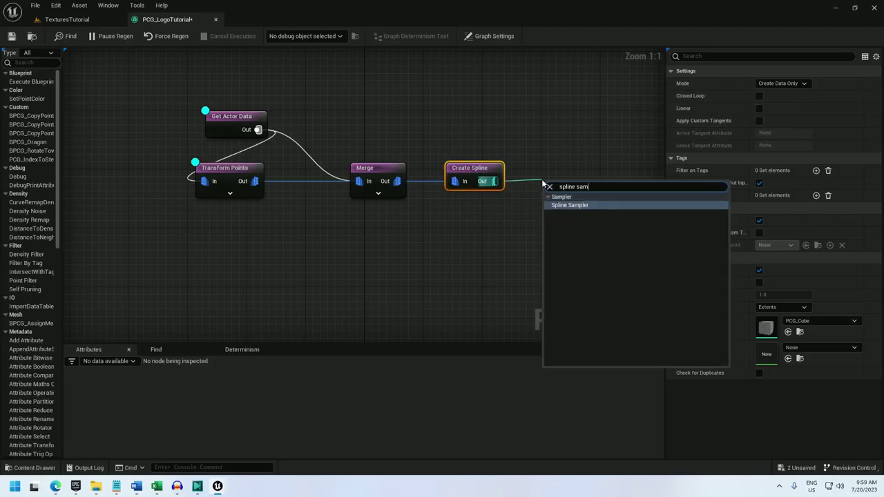
pyautogui.press('Return')
pyautogui.click(782, 84)
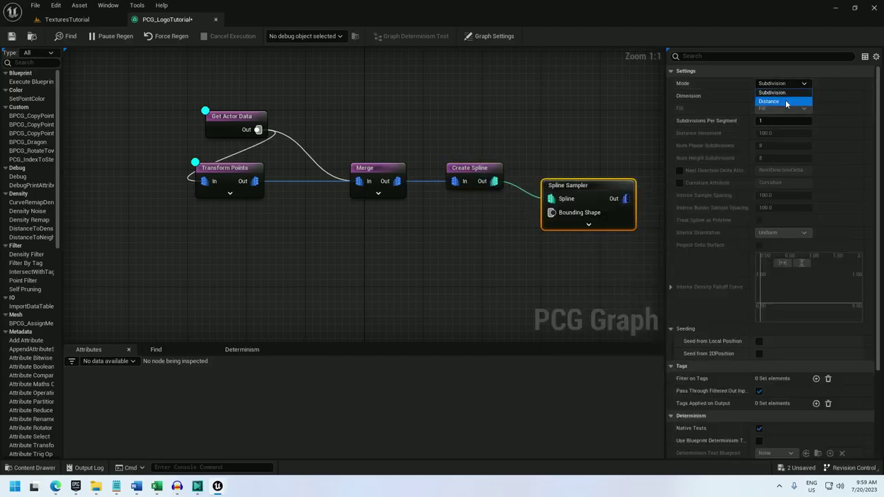
pyautogui.click(785, 100)
pyautogui.moveTo(597, 191); pyautogui.dragTo(594, 173)
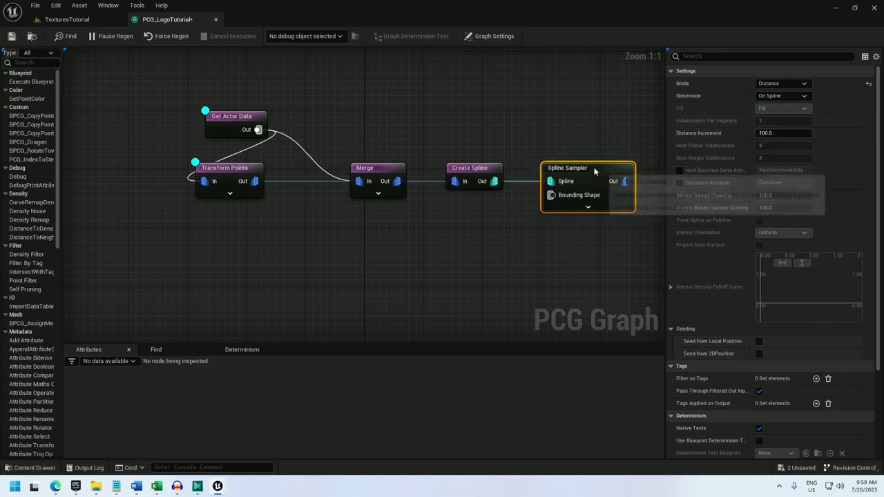
# - Debug only the Spline Sampler node and check the sampled points in the level
pyautogui.rightClick(591, 170)
pyautogui.click(622, 251)
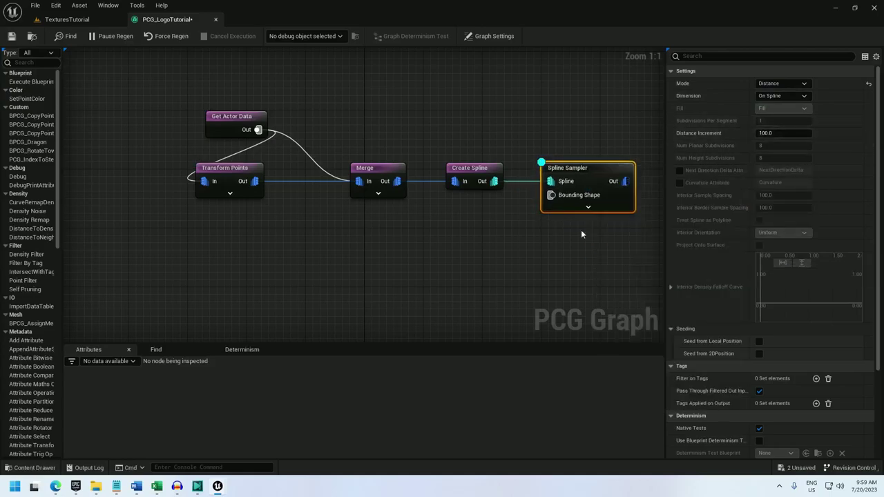
pyautogui.click(67, 19)
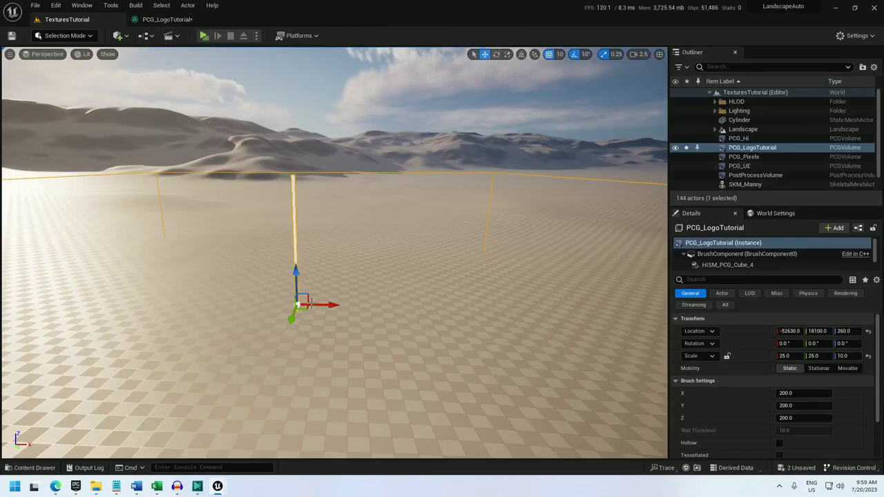
# - Add a Copy Points node with the Density Filter output as source and the Spline Sampler output as target
pyautogui.click(167, 21)
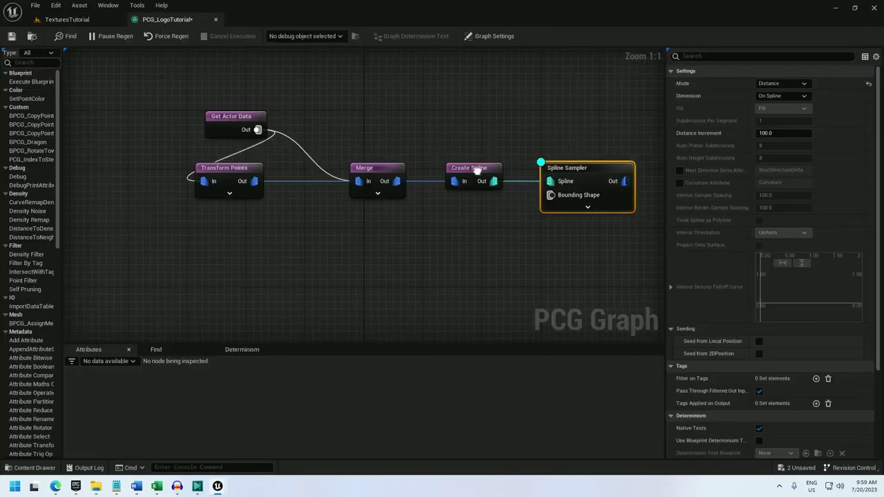
pyautogui.press('e')
pyautogui.moveTo(476, 170); pyautogui.dragTo(345, 221, button='right')
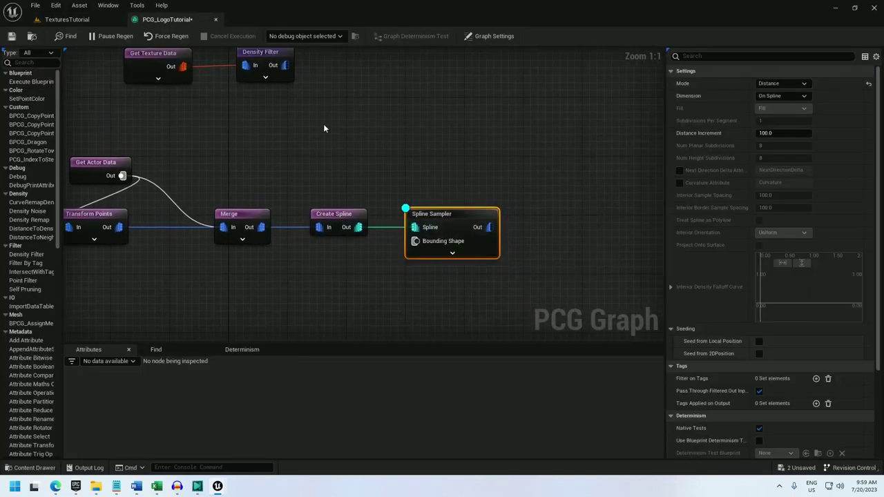
pyautogui.moveTo(324, 129); pyautogui.dragTo(276, 140, button='right')
pyautogui.moveTo(261, 87); pyautogui.dragTo(527, 183)
pyautogui.write('copy')
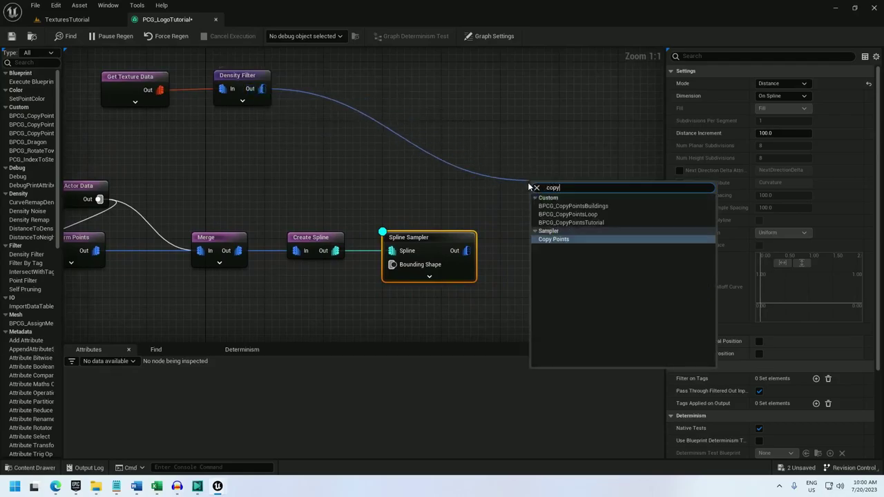
pyautogui.press('Return')
pyautogui.moveTo(538, 213); pyautogui.dragTo(466, 250)
# - Debug only the Copy Points node and look for the copied points around the volume in the level
pyautogui.rightClick(546, 186)
pyautogui.click(587, 281)
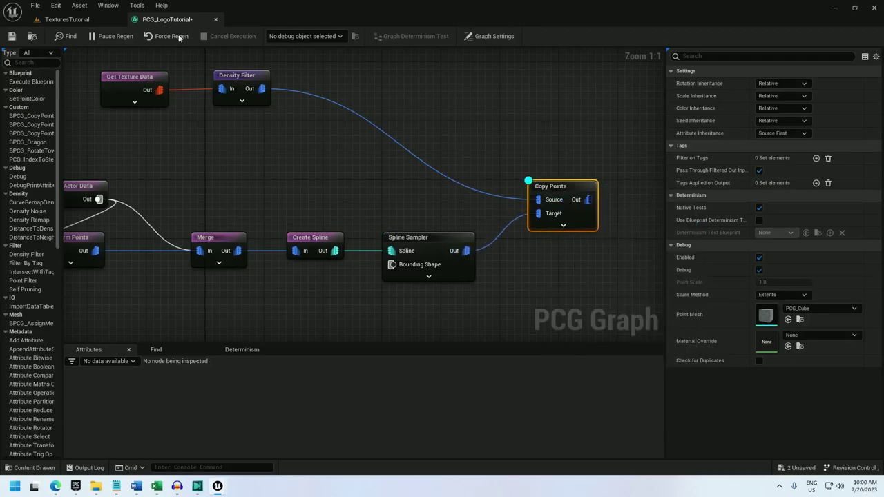
pyautogui.click(67, 20)
pyautogui.moveTo(334, 253); pyautogui.dragTo(400, 331, button='right')
pyautogui.press('f')
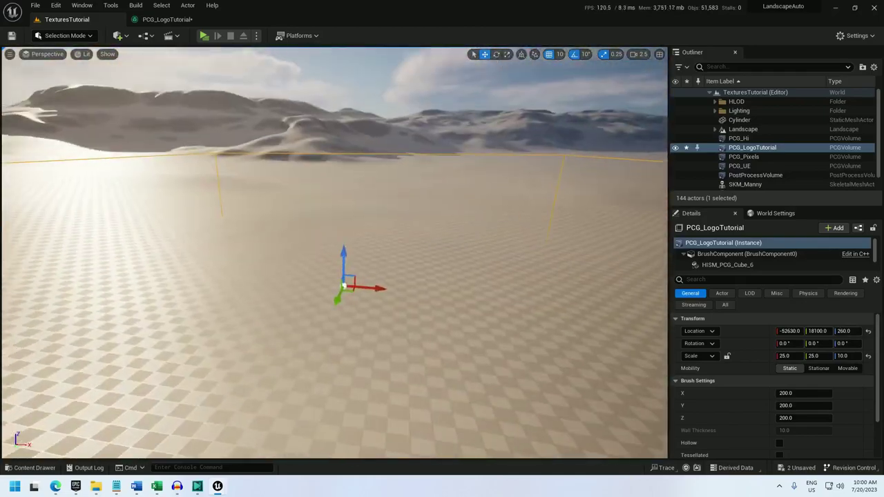
# - Inspect the Copy Points data with PCG_LogoTutorial as debug object and widen the PositionZ column to read its values
pyautogui.click(164, 19)
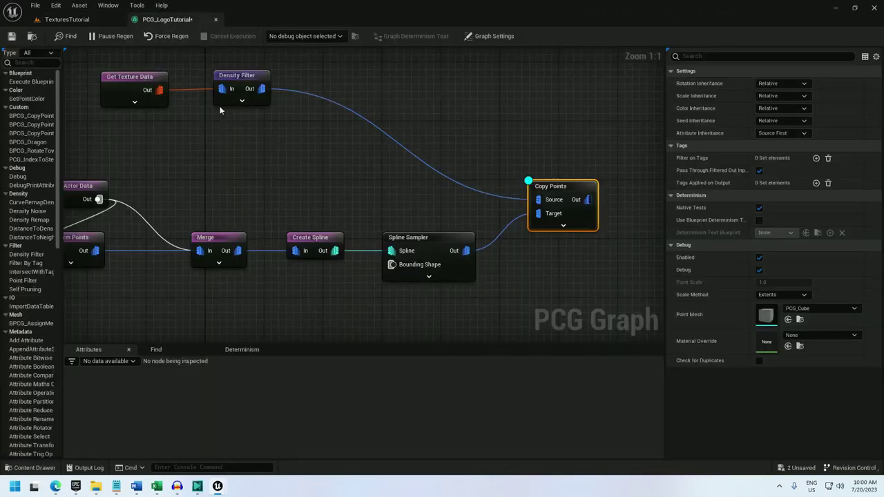
pyautogui.rightClick(551, 189)
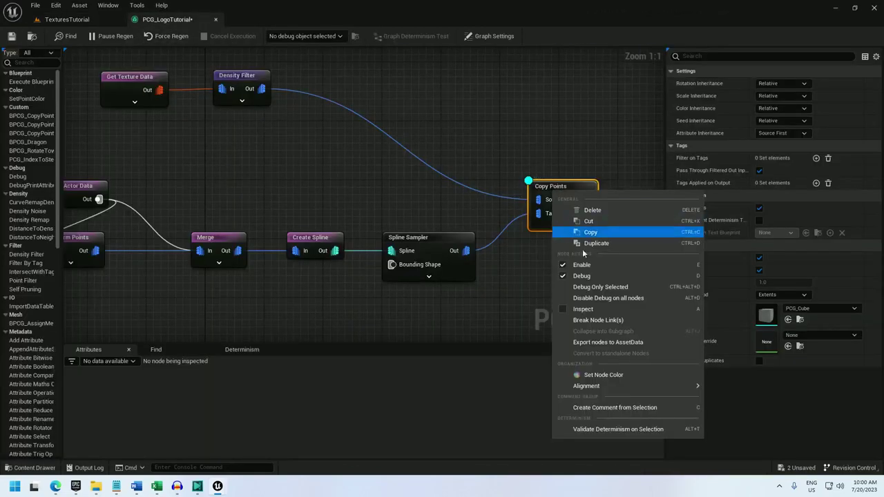
pyautogui.click(570, 309)
pyautogui.click(341, 36)
pyautogui.click(316, 56)
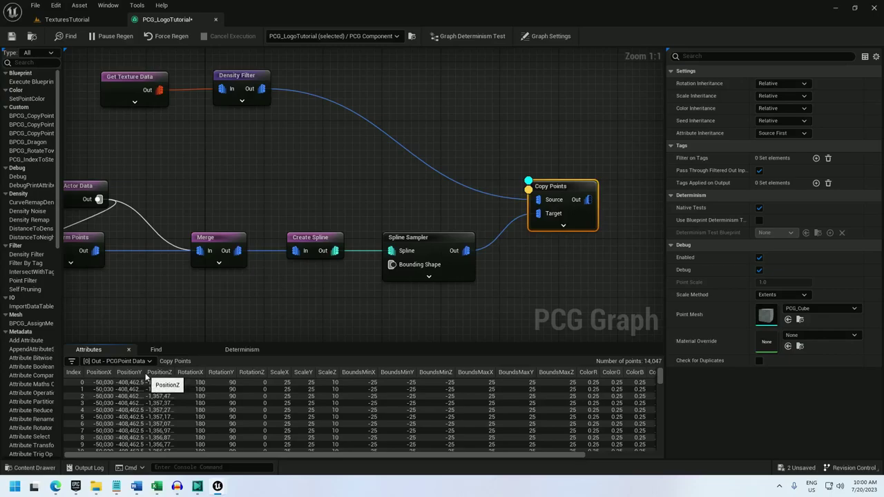
pyautogui.moveTo(176, 372); pyautogui.dragTo(201, 372)
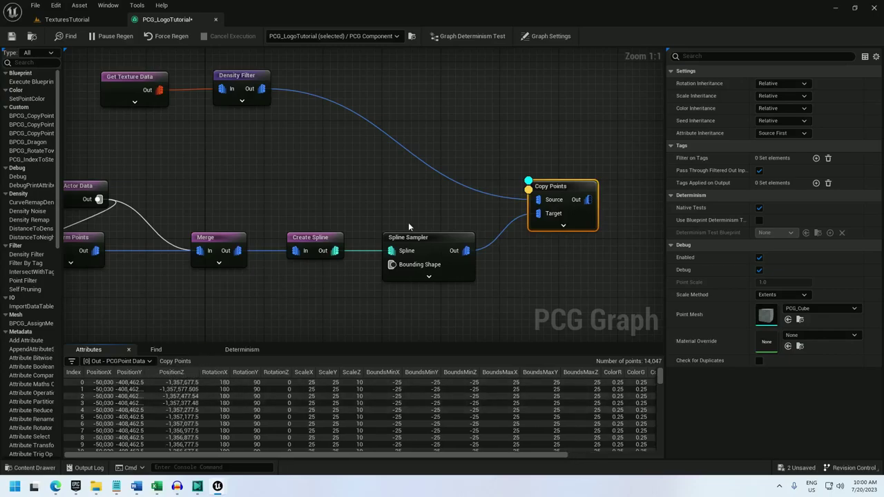
# - Inspect the point data of the Spline Sampler node and of the Density Filter node to compare their positions and scales
pyautogui.rightClick(428, 240)
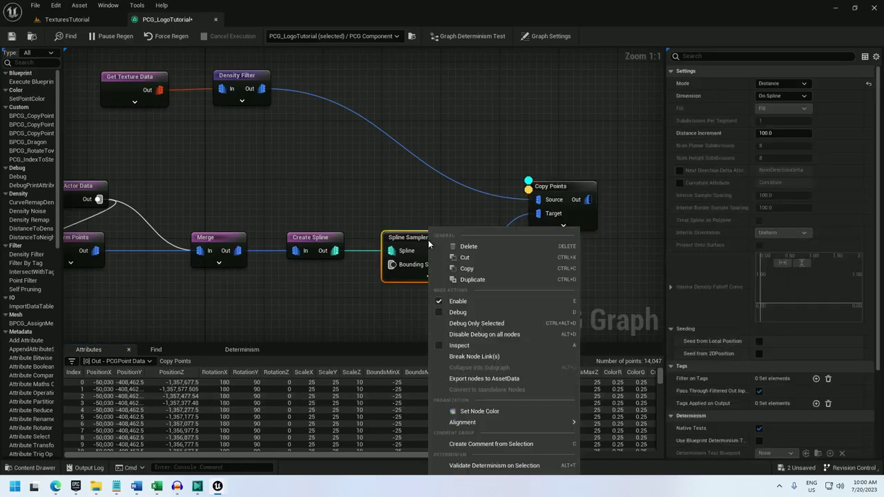
pyautogui.click(455, 346)
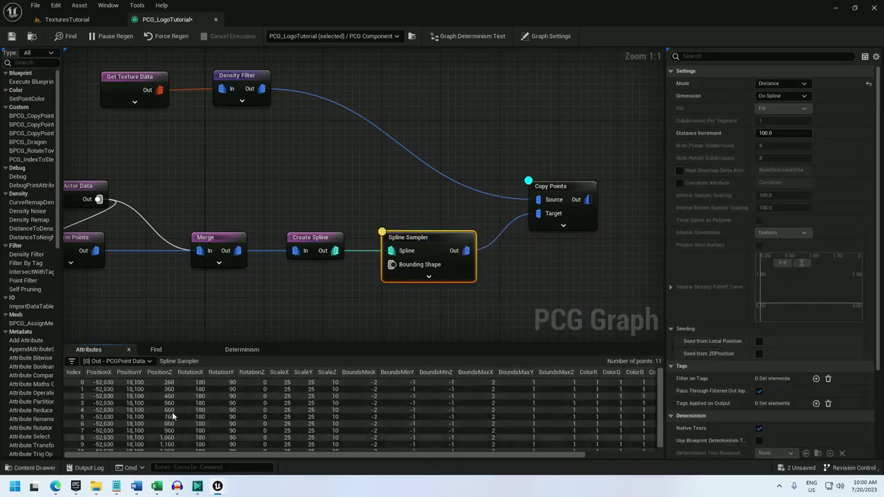
pyautogui.rightClick(225, 76)
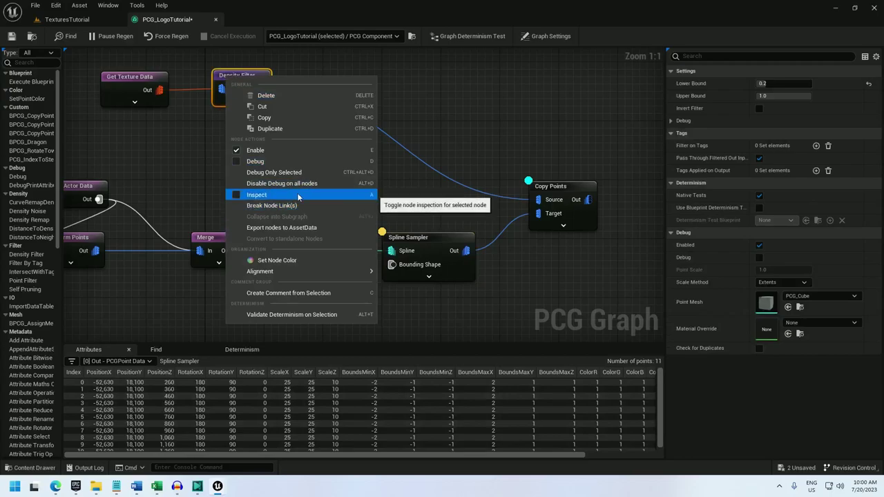
pyautogui.click(297, 195)
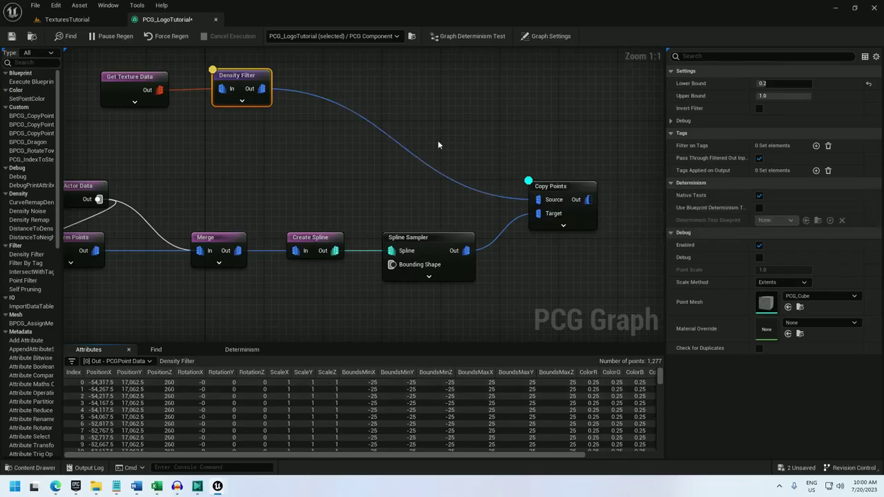
# - Add an Attribute Maths Op node between the Density Filter output and the Copy Points source, with the Density Filter feeding InA
pyautogui.moveTo(258, 159); pyautogui.dragTo(386, 163, button='right')
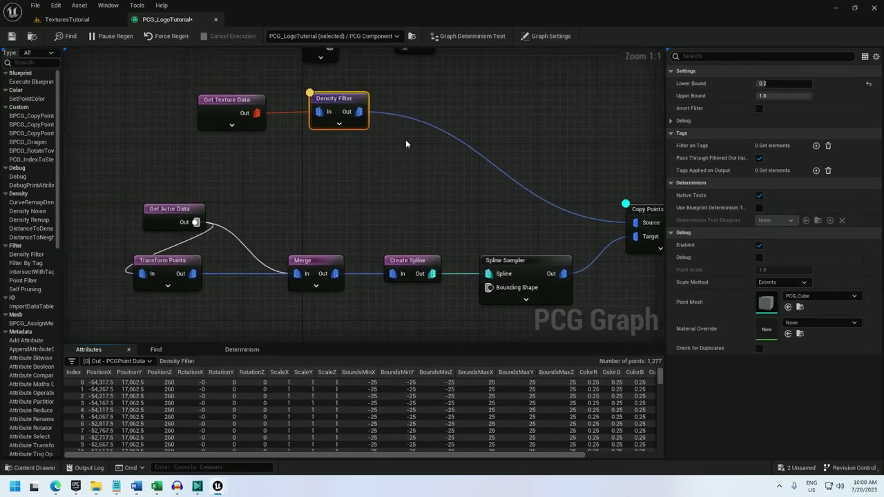
pyautogui.rightClick(402, 142)
pyautogui.write('maths o')
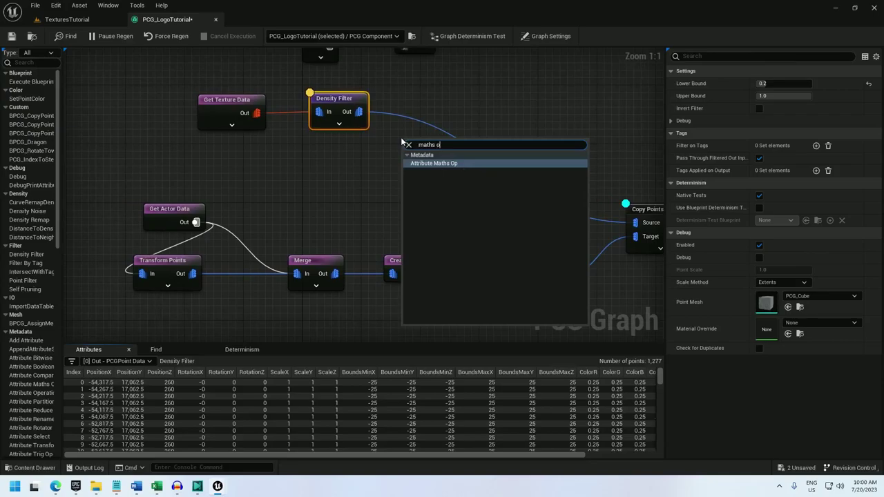
pyautogui.press('Return')
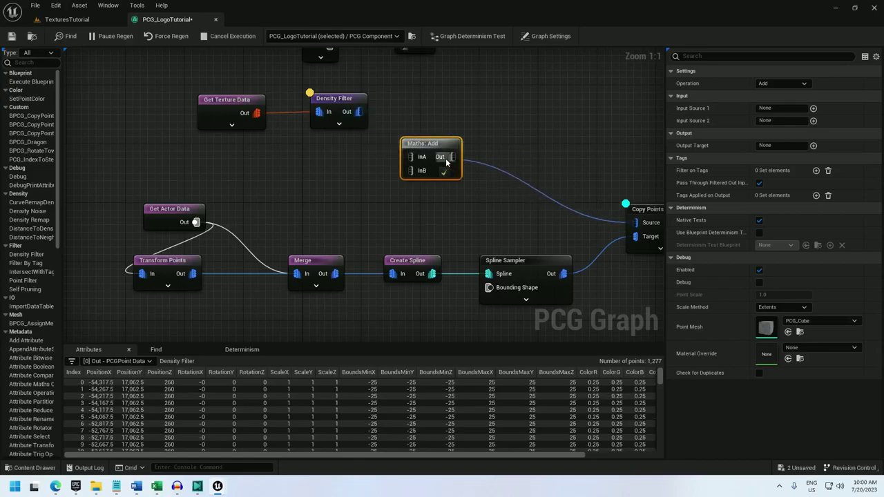
pyautogui.moveTo(446, 146); pyautogui.dragTo(443, 102)
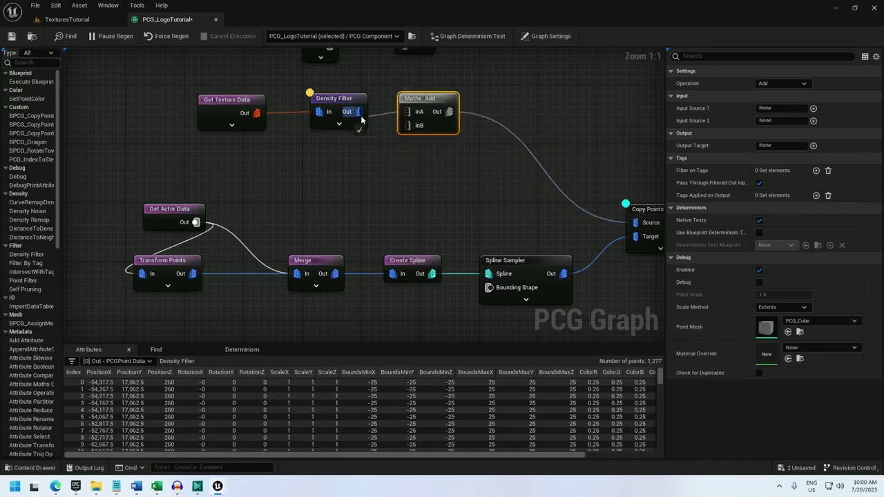
# - Set the maths node's operation to Subtract and connect the Get Actor Data output to its InB
pyautogui.click(781, 83)
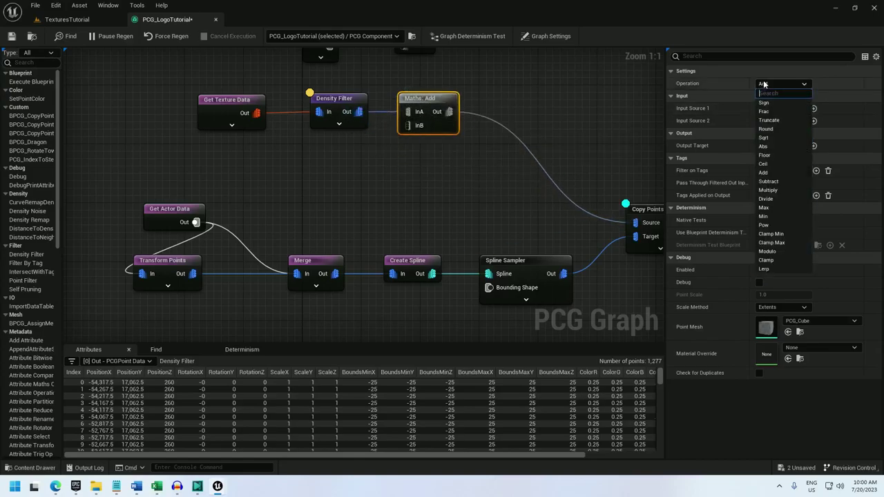
pyautogui.click(780, 182)
pyautogui.moveTo(325, 164); pyautogui.dragTo(195, 222)
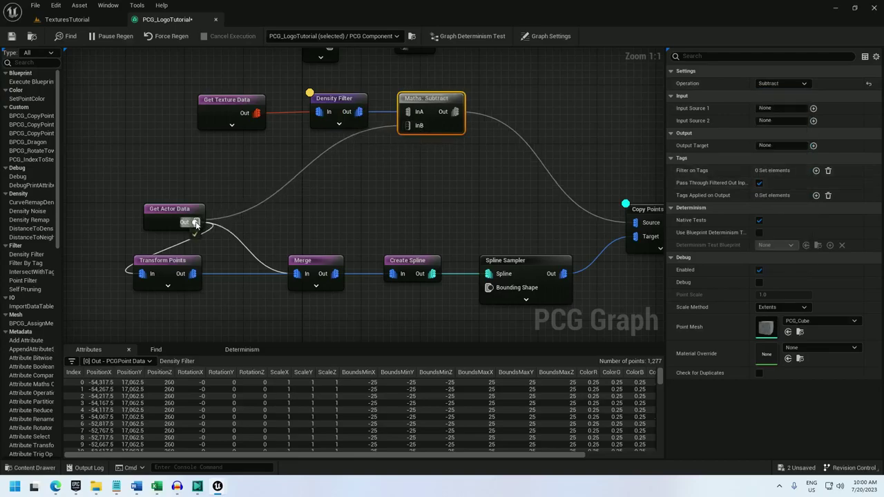
# - Set Input Source 1, Input Source 2 and Output Target of the Subtract node to $Position
pyautogui.moveTo(782, 109); pyautogui.dragTo(753, 111)
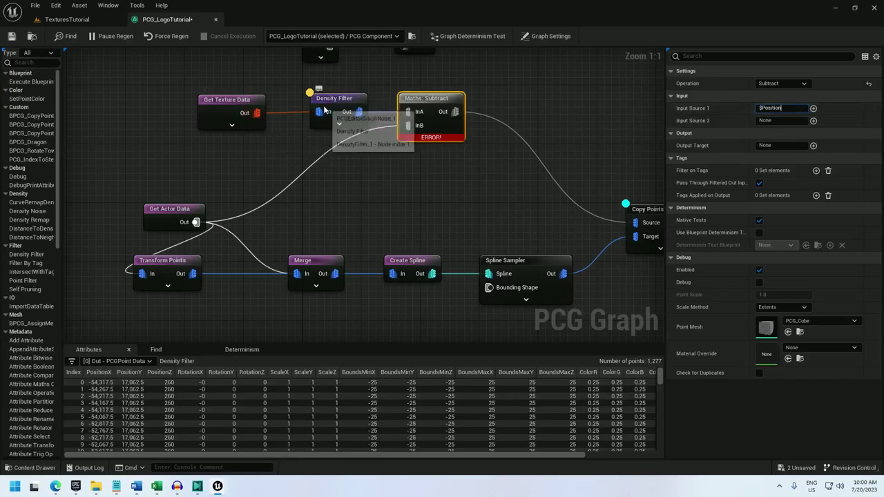
pyautogui.click(773, 109)
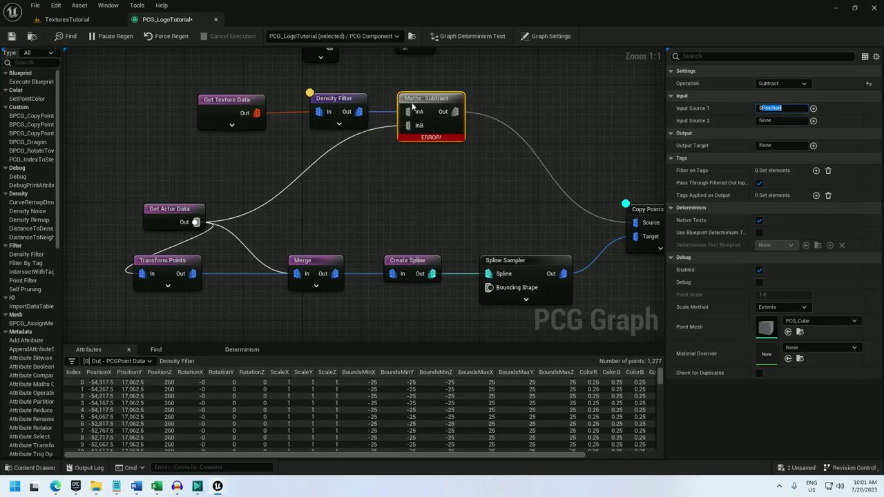
pyautogui.click(762, 121)
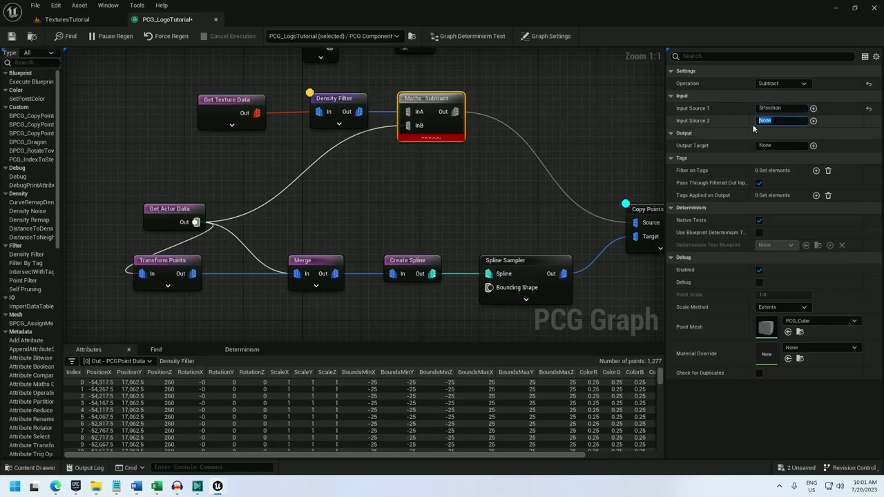
pyautogui.hotkey('ctrl', 'v')
pyautogui.click(773, 146)
pyautogui.hotkey('ctrl', 'v')
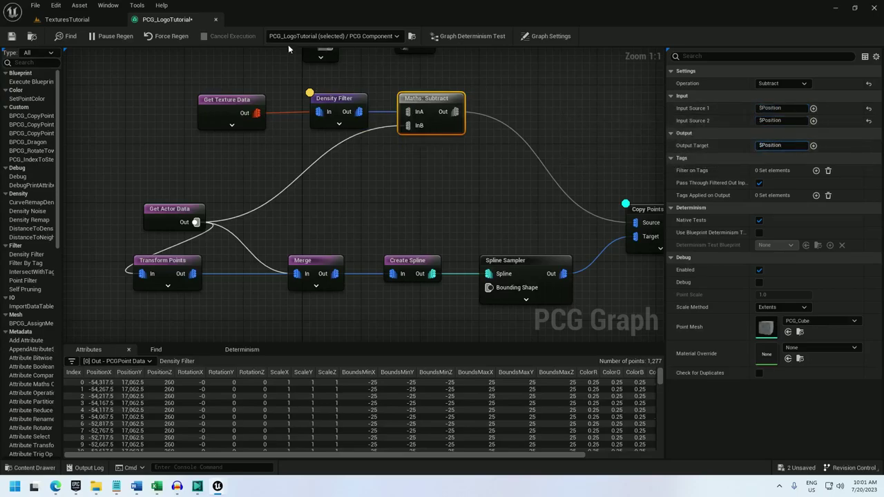
# - Check the copied points around the volume in the level and inspect the Copy Points node's data
pyautogui.click(84, 20)
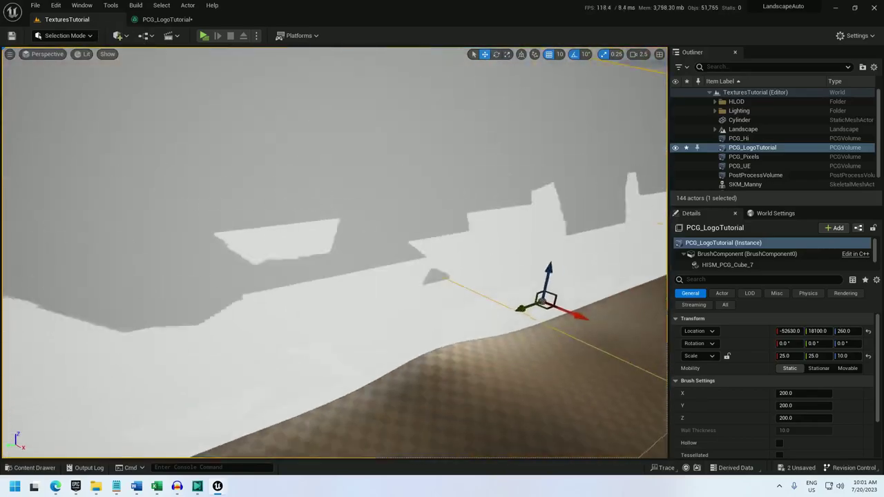
pyautogui.moveTo(335, 253); pyautogui.dragTo(359, 252, button='right')
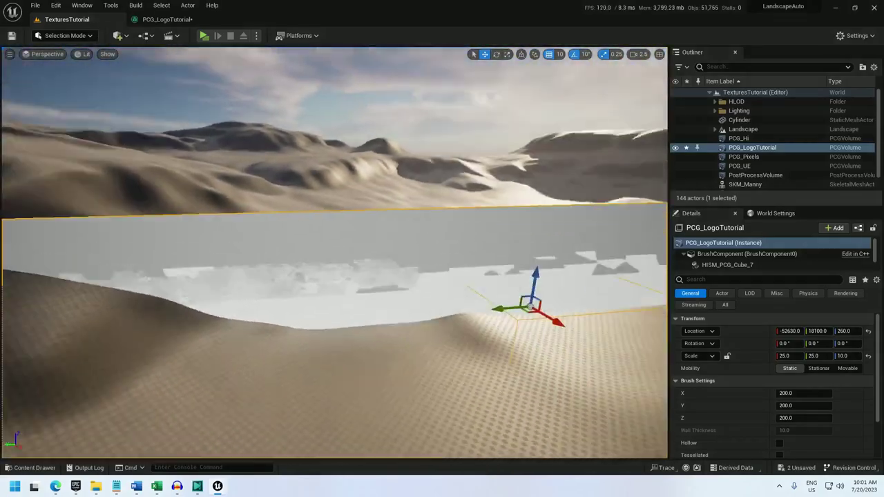
pyautogui.moveTo(458, 183); pyautogui.dragTo(458, 183, button='right')
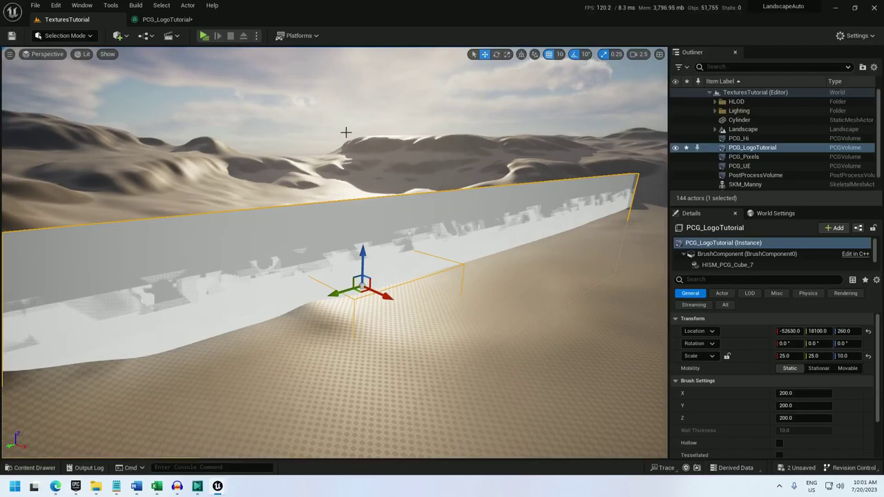
pyautogui.click(166, 19)
pyautogui.moveTo(531, 210); pyautogui.dragTo(228, 174, button='right')
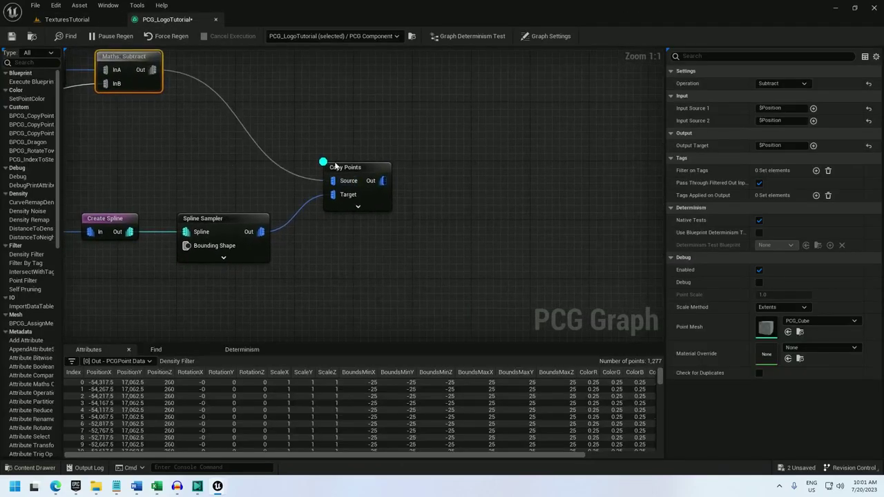
pyautogui.rightClick(349, 171)
pyautogui.click(384, 289)
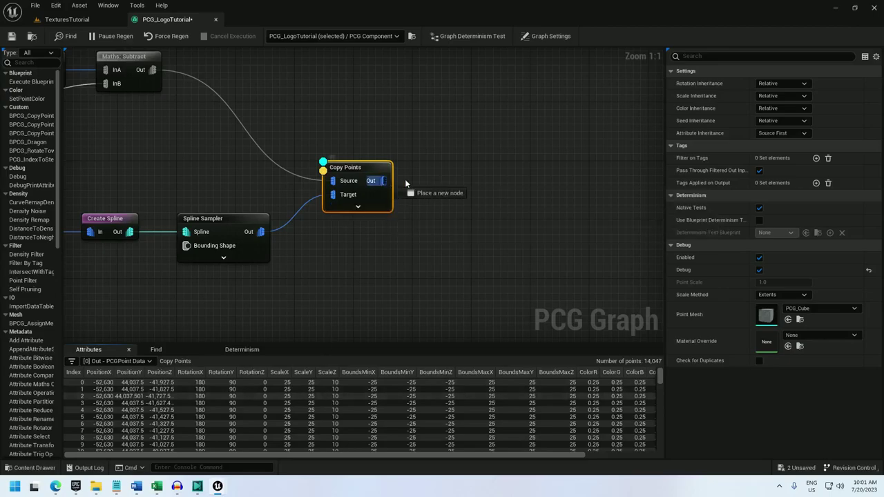
# - Add a Transform Points node fed by the Copy Points output and enable its Absolute Scale
pyautogui.moveTo(456, 183); pyautogui.dragTo(456, 183)
pyautogui.write('transfo')
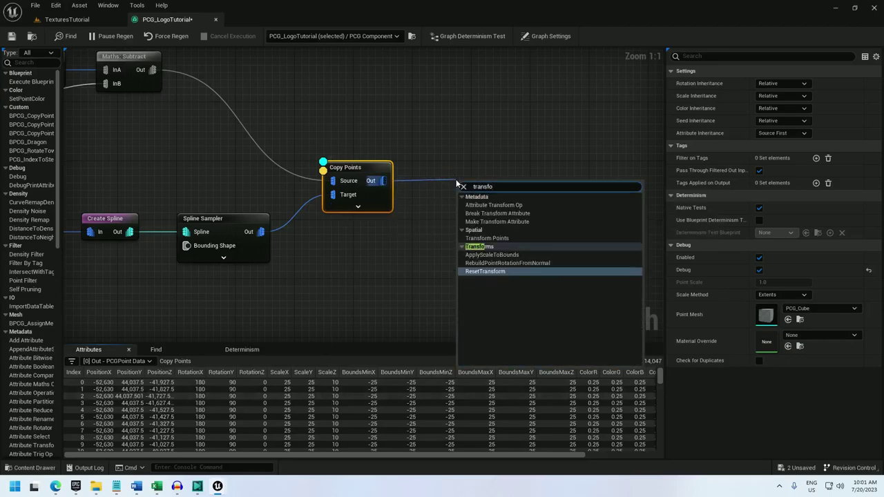
pyautogui.click(487, 239)
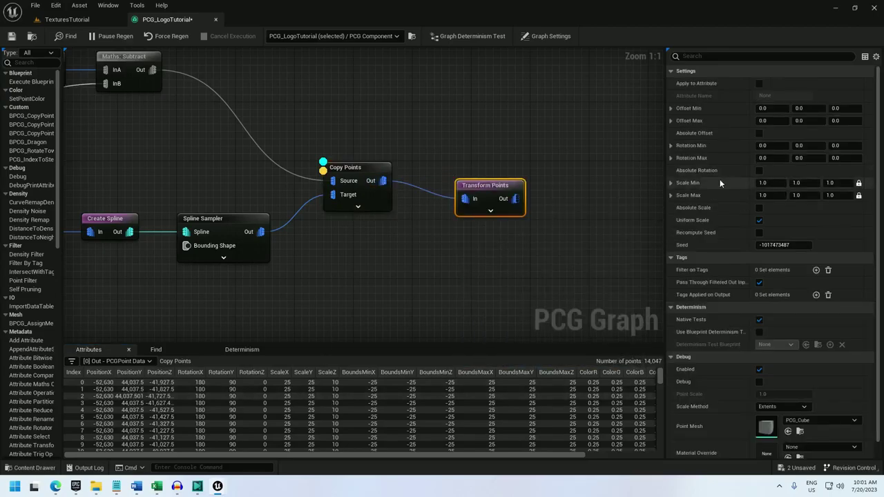
pyautogui.click(759, 207)
# - Debug only the Transform Points node and view the spacing and size of the points in the level
pyautogui.rightClick(489, 197)
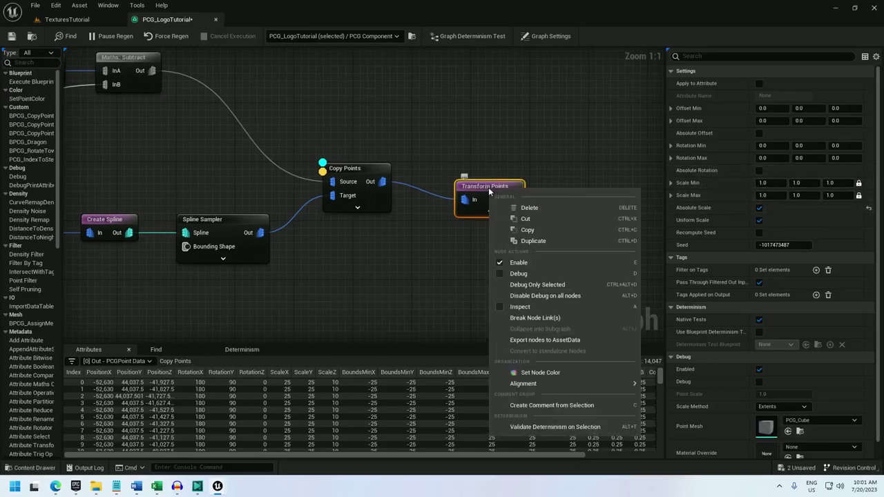
pyautogui.click(514, 276)
pyautogui.click(90, 20)
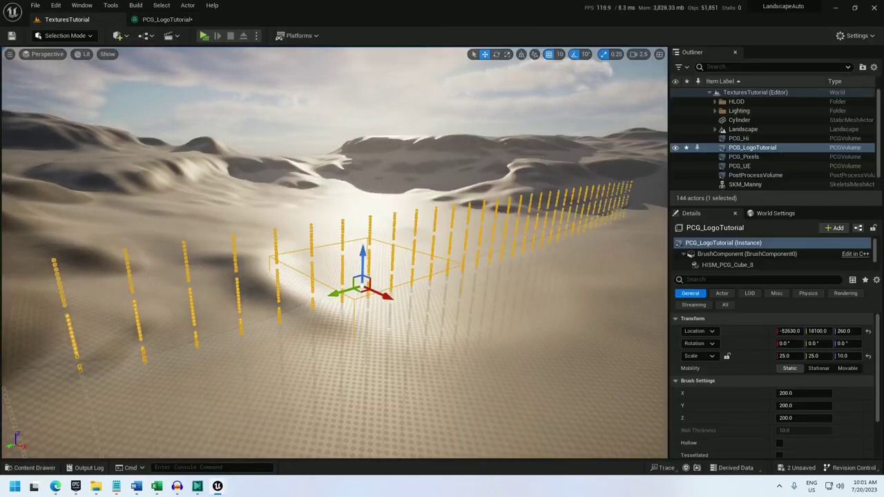
pyautogui.moveTo(334, 253); pyautogui.dragTo(372, 177, button='right')
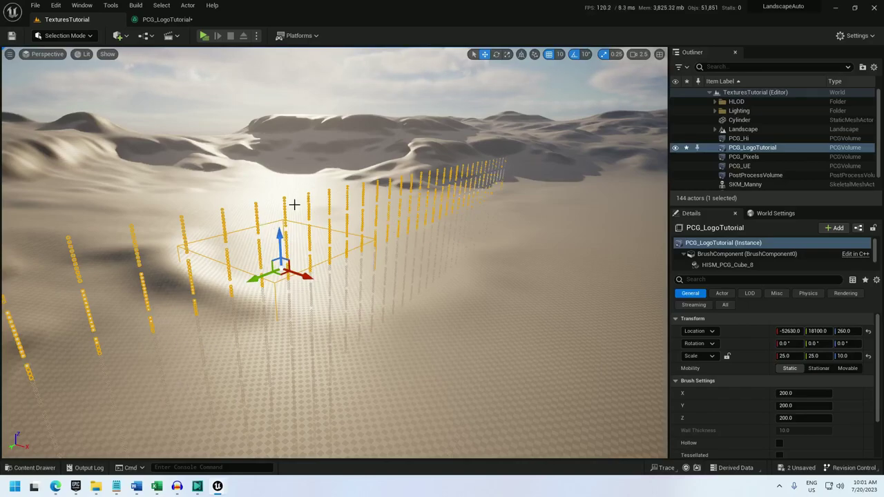
# - Move the Transform Points node ahead of Copy Points, wiring Spline Sampler into it and its output into the Copy Points target
pyautogui.click(165, 20)
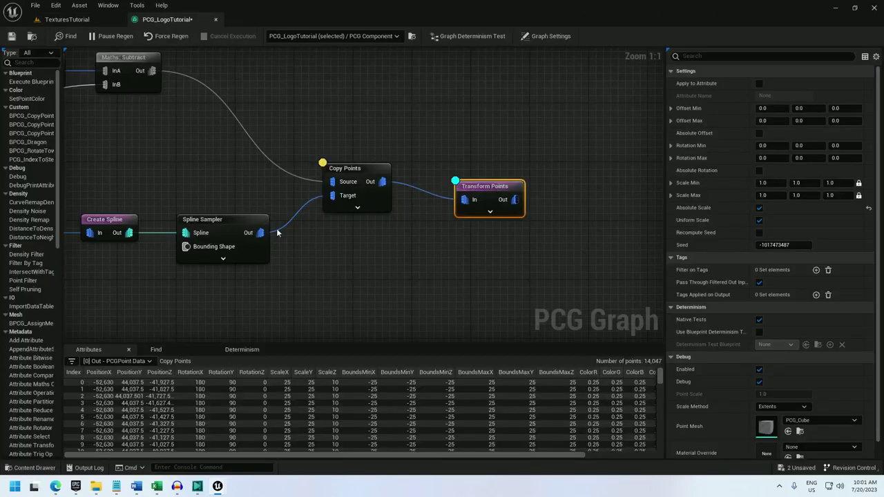
pyautogui.moveTo(290, 232); pyautogui.dragTo(352, 214, button='right')
pyautogui.moveTo(423, 158); pyautogui.dragTo(484, 158)
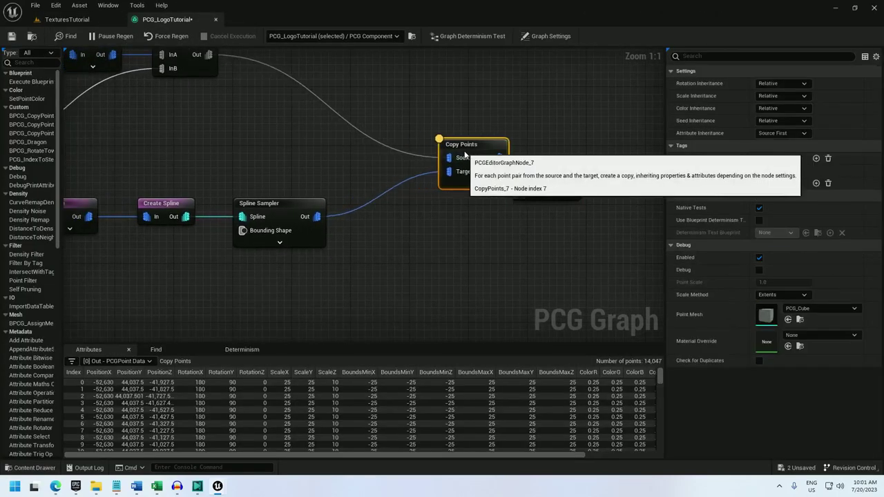
pyautogui.moveTo(532, 171); pyautogui.dragTo(539, 192)
pyautogui.keyDown('alt'); pyautogui.click(446, 182); pyautogui.keyUp('alt')
pyautogui.moveTo(395, 217); pyautogui.dragTo(448, 180)
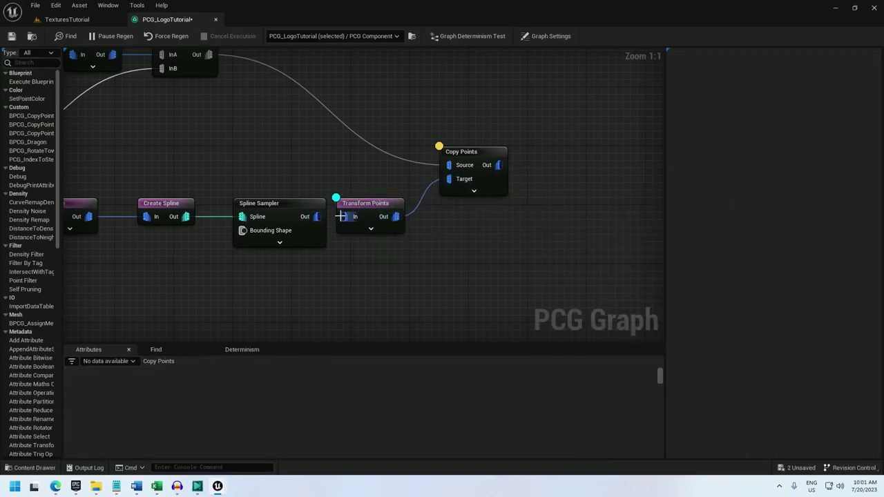
# - Debug only the Copy Points node and check the extruded shape inside the volume in the level
pyautogui.rightClick(462, 154)
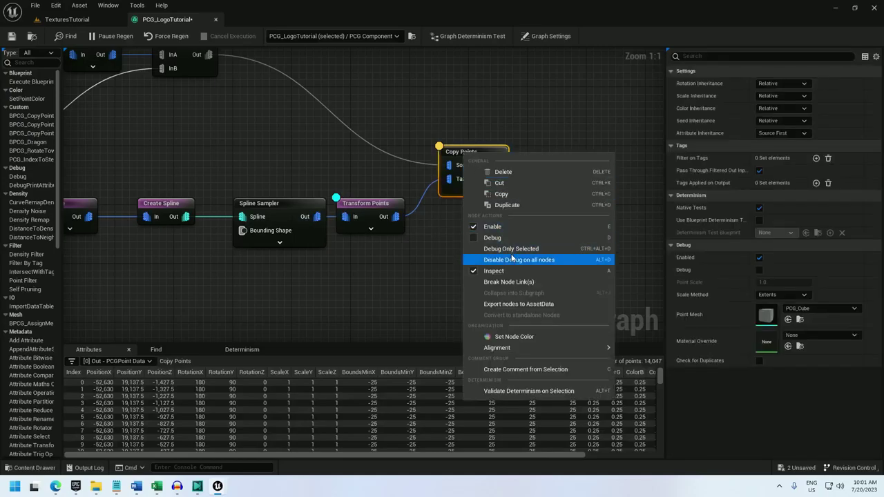
pyautogui.click(497, 260)
pyautogui.click(67, 19)
pyautogui.press('f')
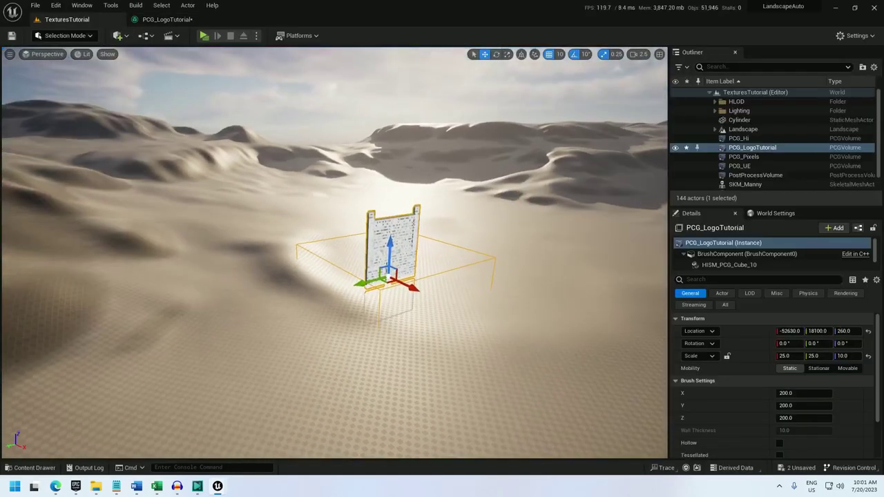
# - Rotate the PCG_LogoTutorial volume through several angles to test the points, leaving its rotation at 180°, 40°, 180°
pyautogui.press('e')
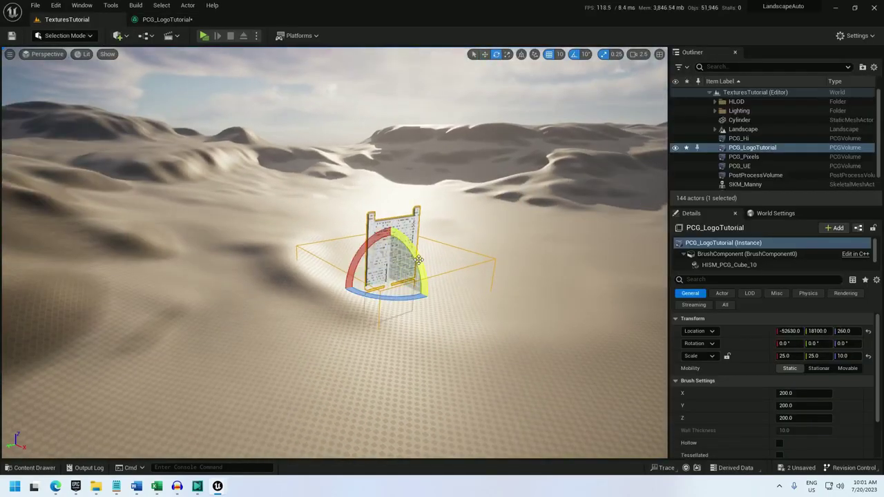
pyautogui.moveTo(416, 257); pyautogui.dragTo(400, 225)
pyautogui.moveTo(373, 283); pyautogui.dragTo(365, 289)
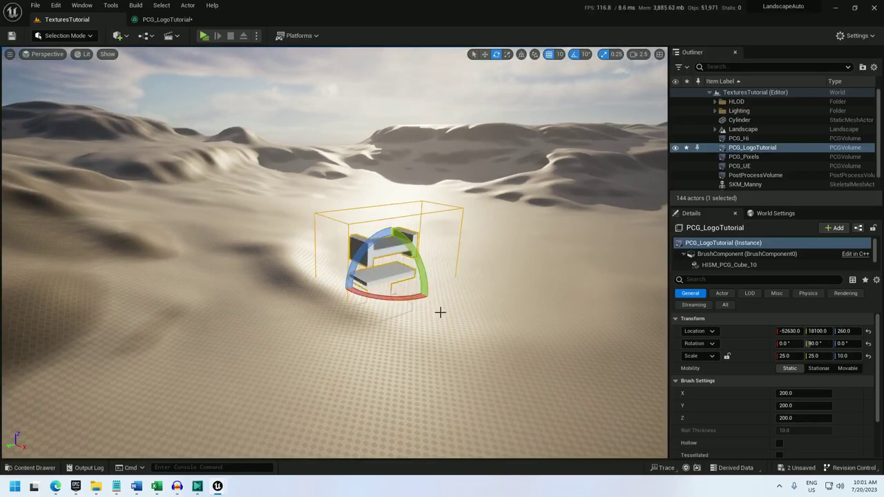
pyautogui.moveTo(419, 273); pyautogui.dragTo(423, 301)
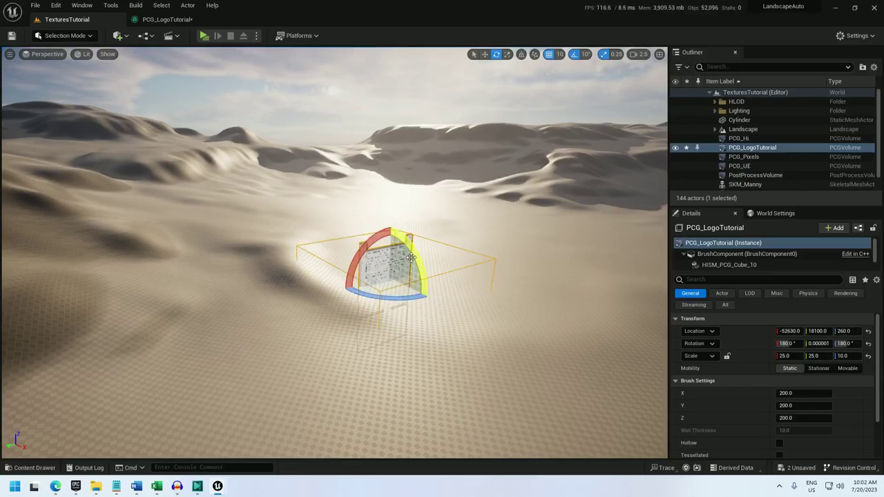
pyautogui.moveTo(410, 258); pyautogui.dragTo(417, 253)
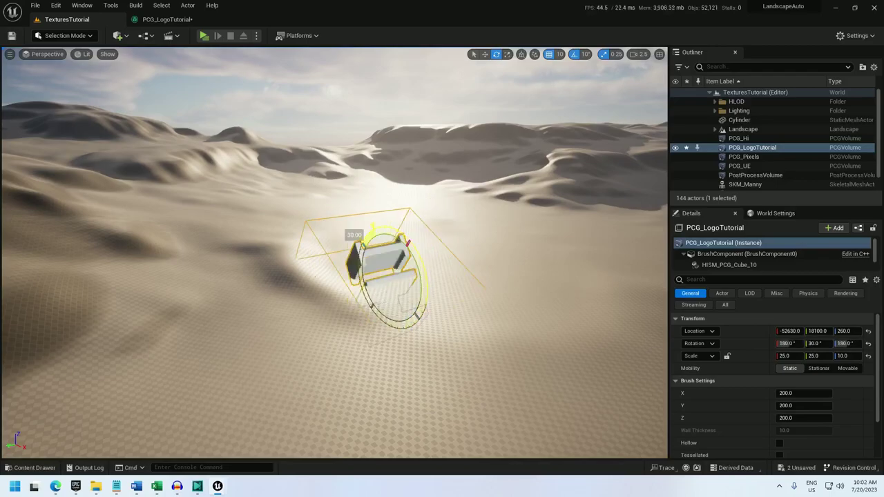
pyautogui.moveTo(423, 295); pyautogui.dragTo(425, 301)
pyautogui.click(424, 300)
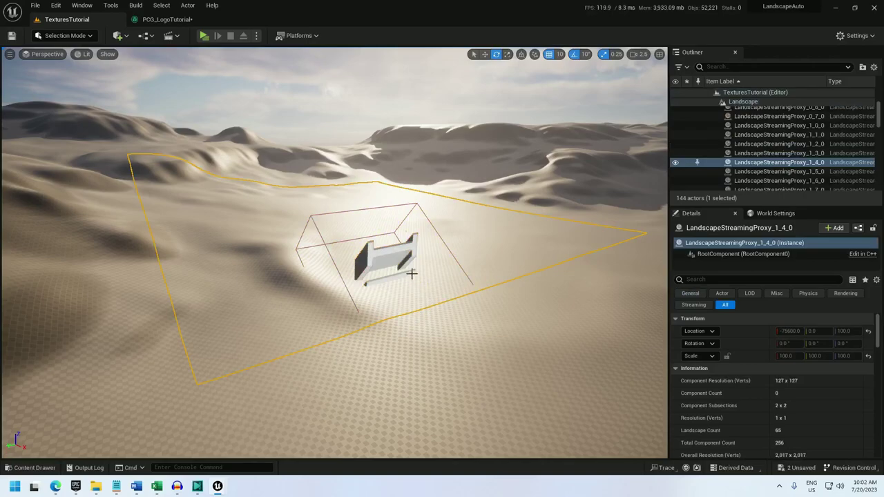
pyautogui.click(405, 252)
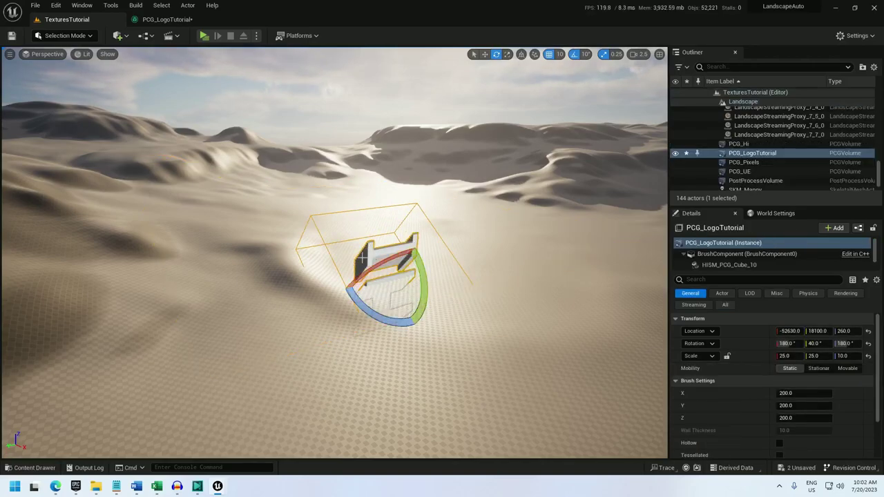
# - Rotate the PCG_LogoTutorial volume to 180°, 10°, 180° to test how the extruded points follow
pyautogui.press('w')
pyautogui.moveTo(363, 257)
pyautogui.mouseDown(button='right')
pyautogui.moveTo(414, 276)
pyautogui.moveTo(361, 251)
pyautogui.mouseUp(button='right')
pyautogui.press('s')
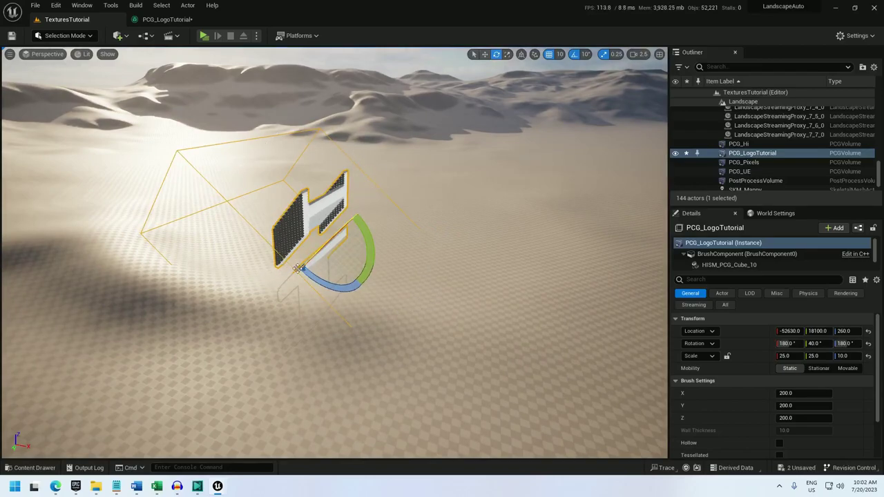
pyautogui.moveTo(364, 236); pyautogui.dragTo(354, 219)
# - Inspect the Get Texture Data node and examine the rotation values of its points in the attribute table
pyautogui.click(166, 19)
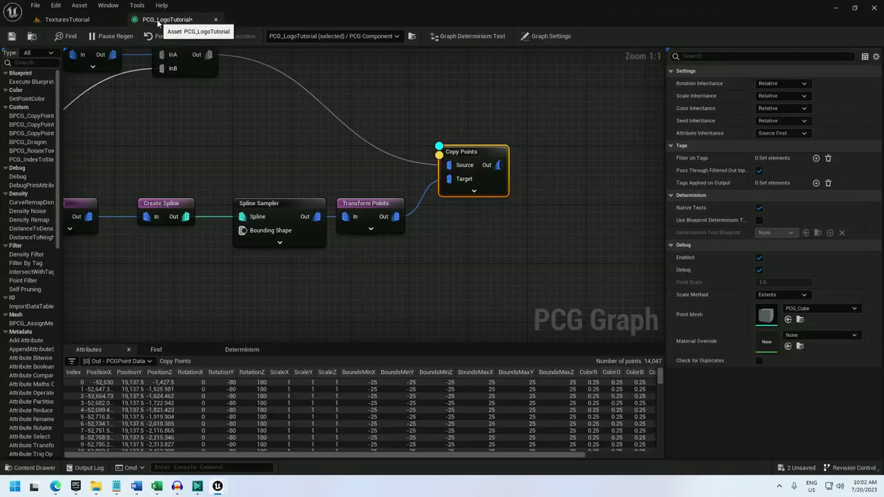
pyautogui.moveTo(192, 139); pyautogui.dragTo(475, 173, button='right')
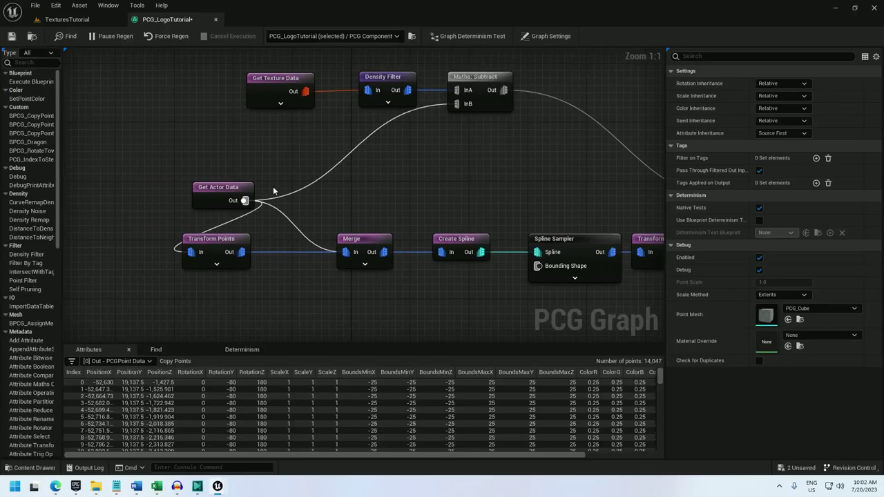
pyautogui.click(236, 189)
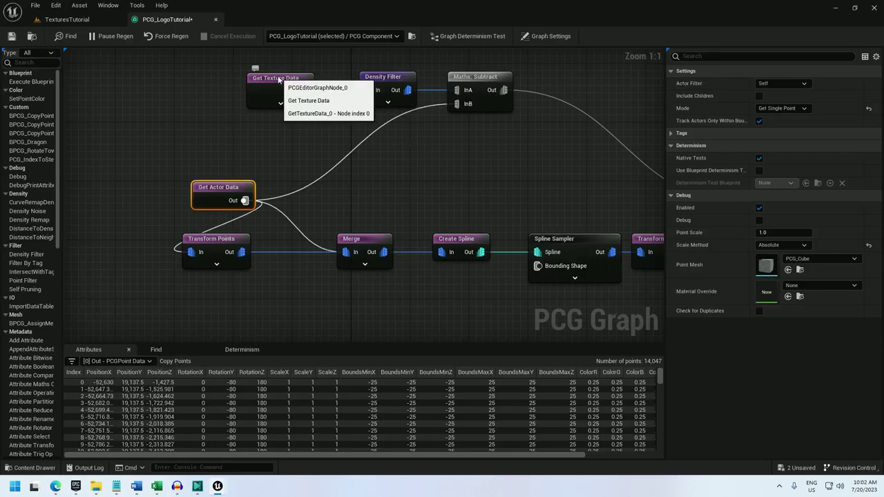
pyautogui.rightClick(278, 80)
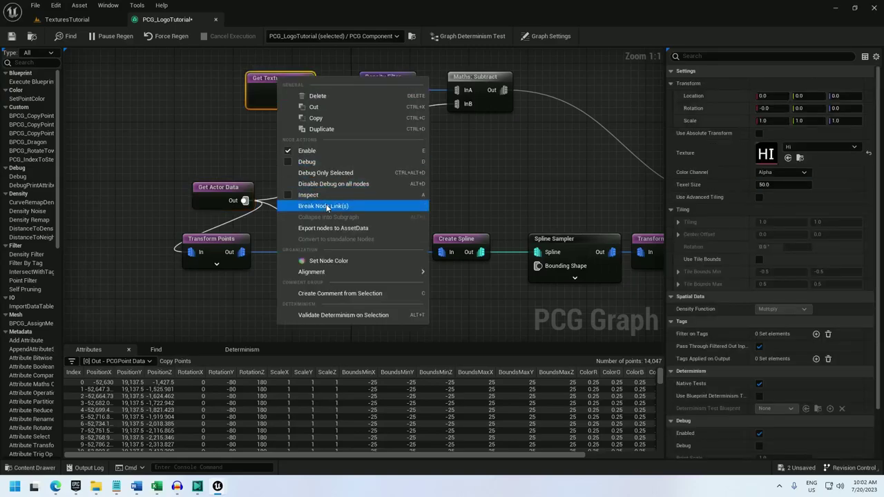
pyautogui.click(330, 198)
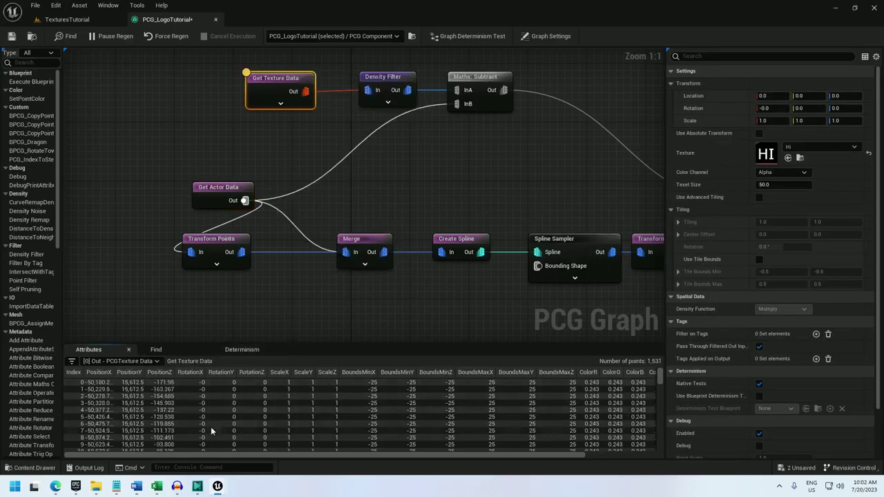
# - Debug only the Spline Sampler node and view its sampled points in the level
pyautogui.moveTo(469, 290); pyautogui.dragTo(305, 269, button='right')
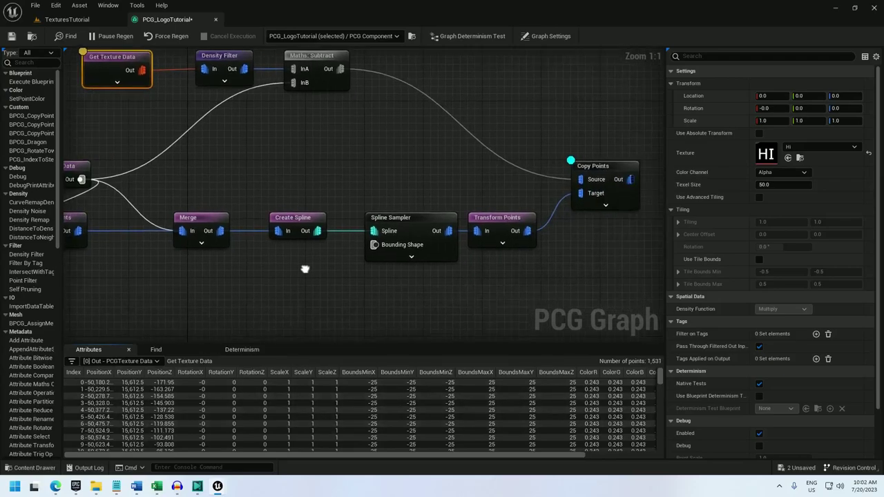
pyautogui.rightClick(379, 219)
pyautogui.click(417, 313)
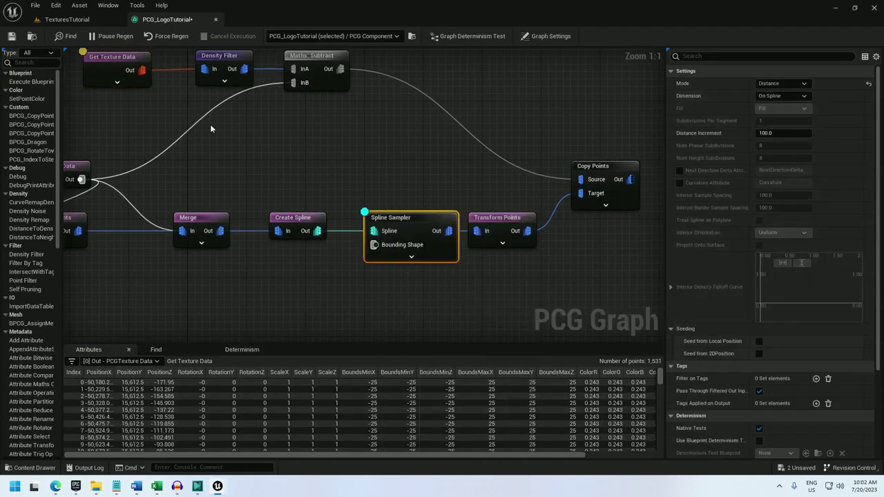
pyautogui.click(83, 19)
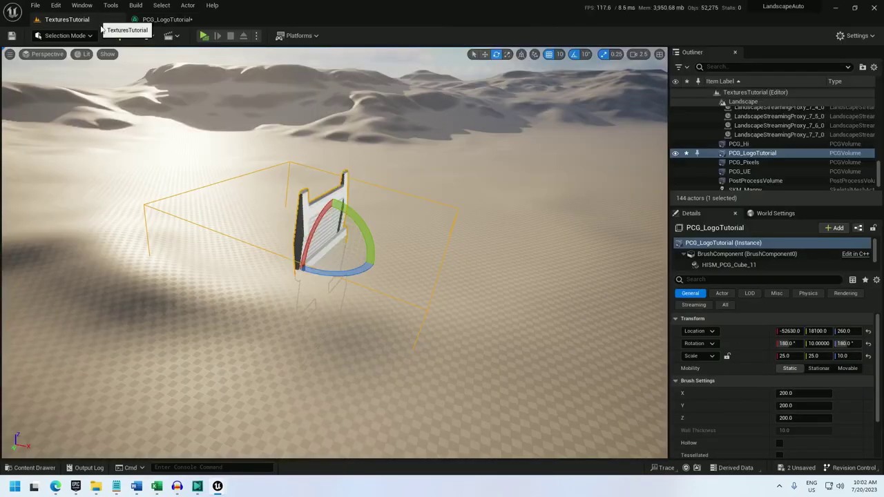
# - Set the Spline Sampler's debug Scale Method to Absolute and its Point Mesh to PCG_AxisTripod
pyautogui.click(170, 19)
pyautogui.scroll(-4, 724, 386)
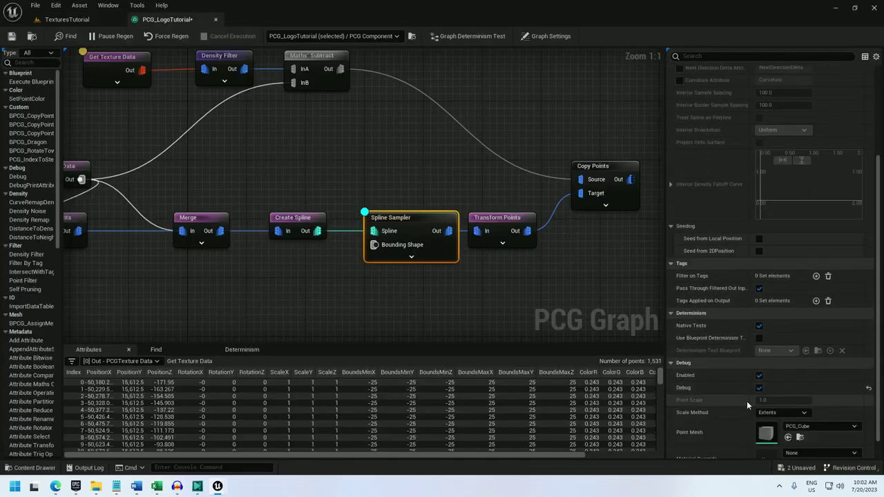
pyautogui.click(784, 386)
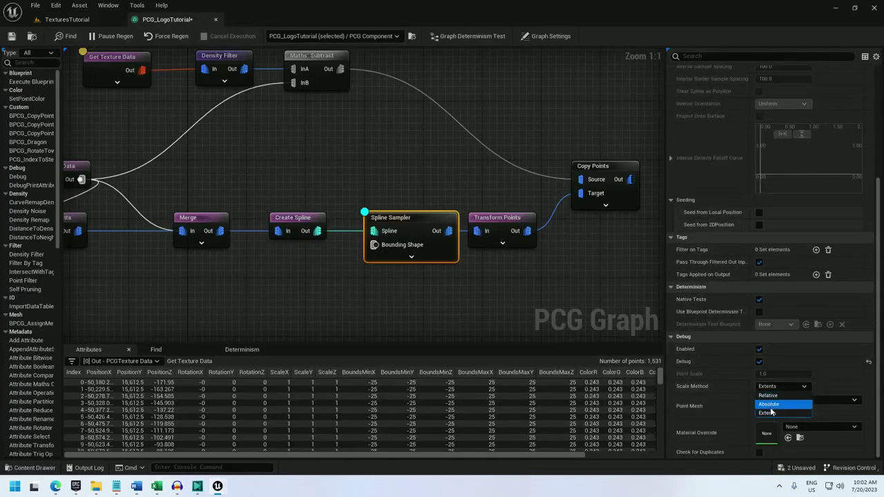
pyautogui.click(797, 406)
pyautogui.click(801, 401)
pyautogui.click(789, 304)
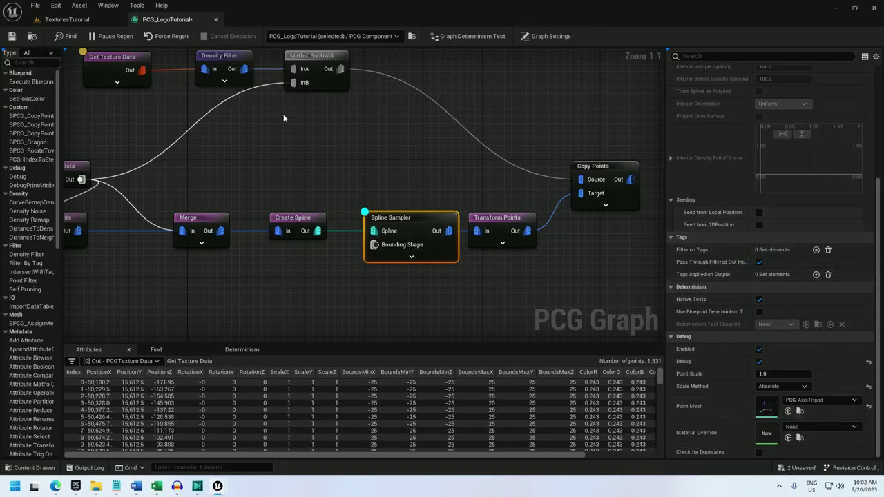
# - Check the axis tripods along the spline in the level while rotating the volume to 360°, -20°, 360°
pyautogui.click(67, 19)
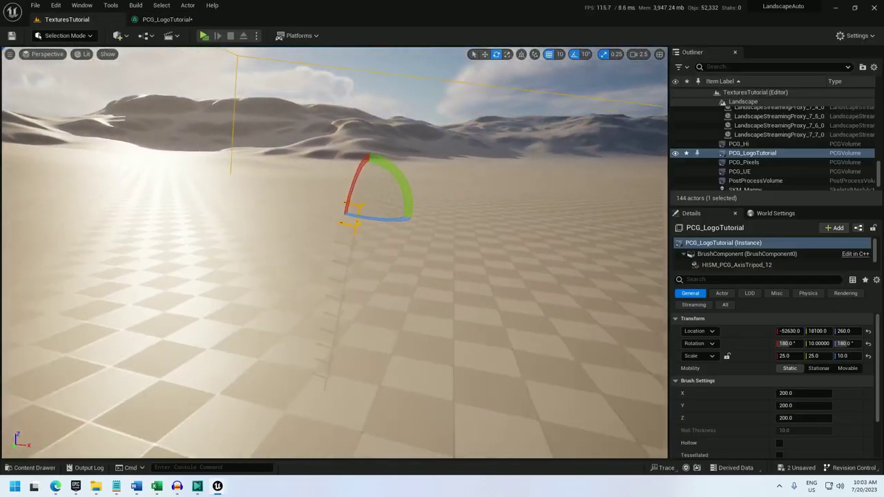
pyautogui.moveTo(401, 157); pyautogui.dragTo(422, 199)
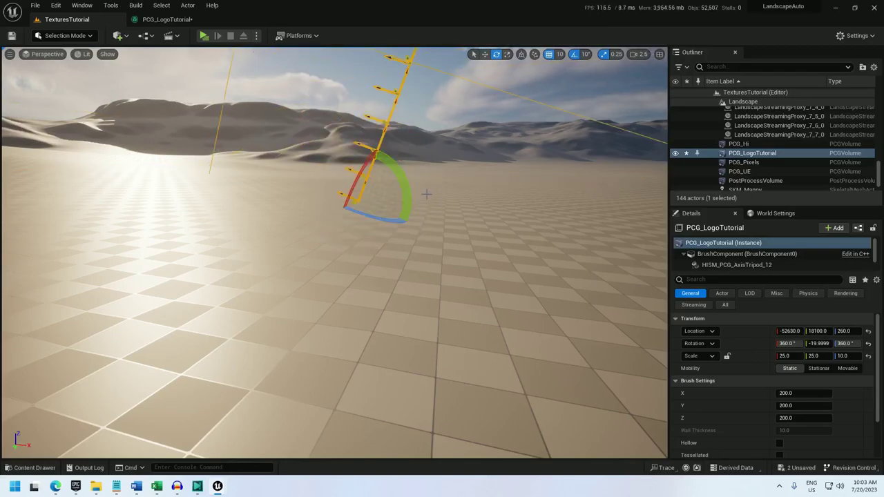
pyautogui.press('e')
pyautogui.moveTo(435, 194); pyautogui.dragTo(414, 276, button='right')
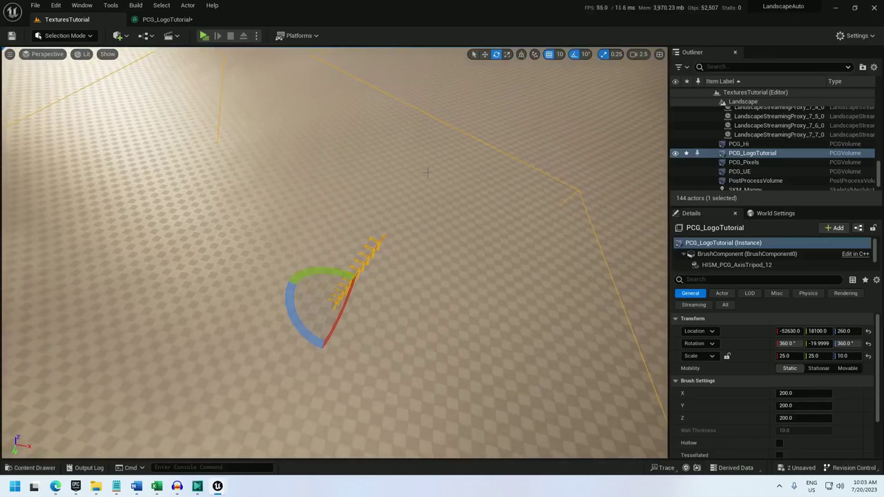
# - Enable Absolute Rotation on the Transform Points node after Spline Sampler and check the points in the level
pyautogui.click(167, 19)
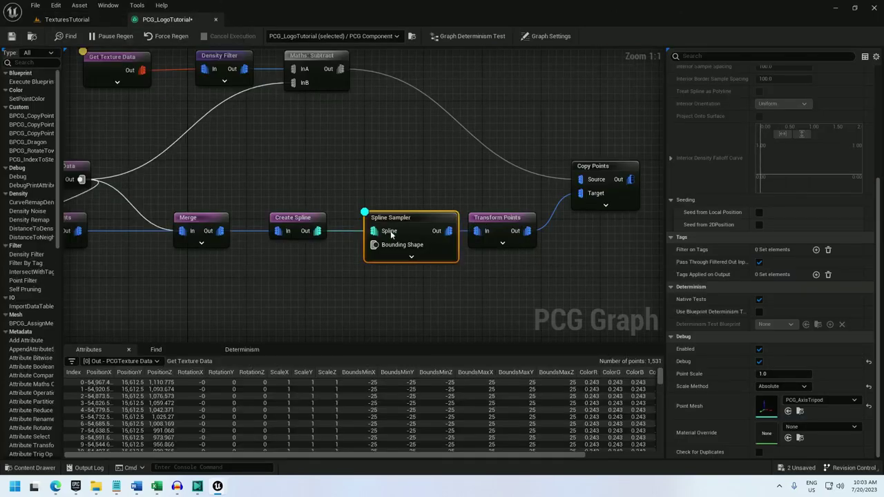
pyautogui.click(499, 225)
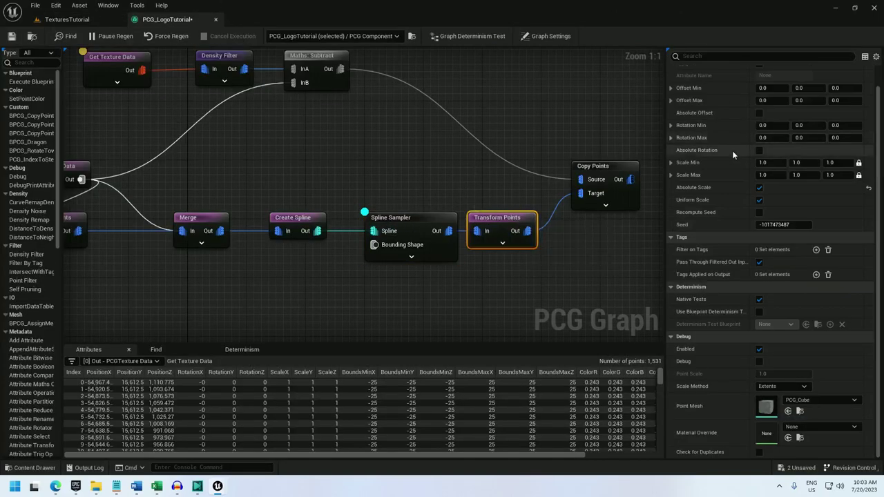
pyautogui.click(758, 150)
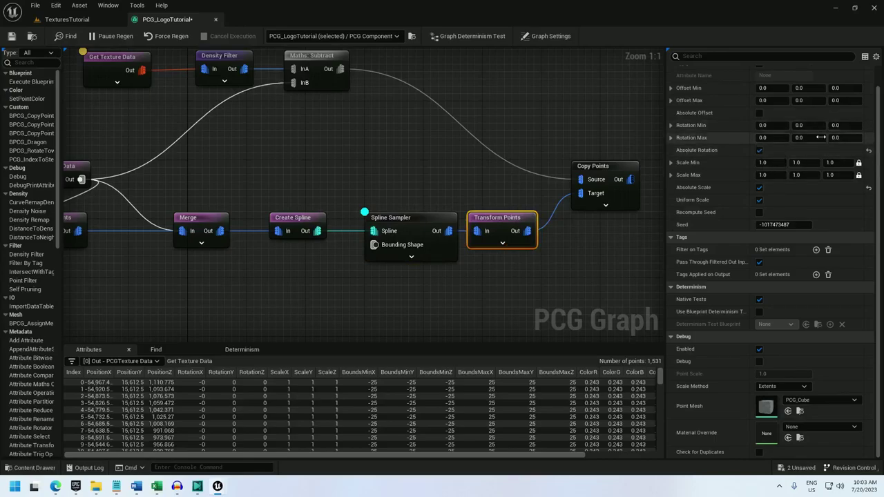
pyautogui.click(81, 19)
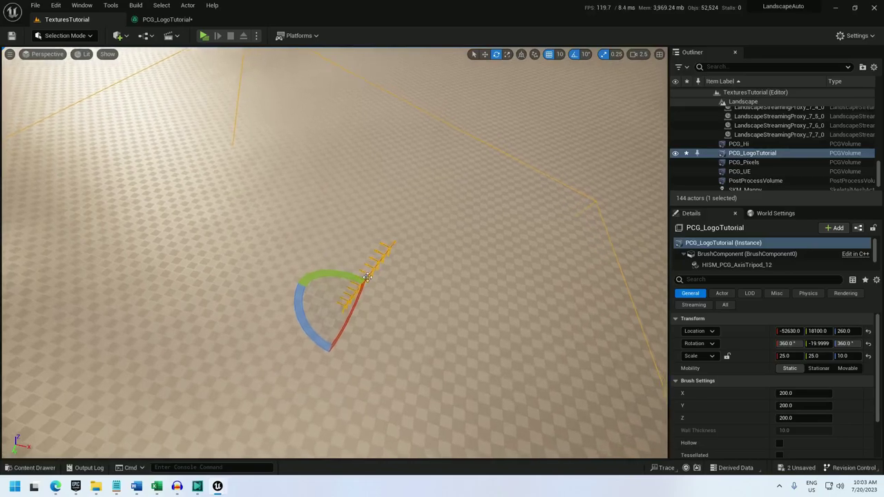
# - Debug only that Transform Points node, using Absolute as the Scale Method and PCG_AxisTripod as the Point Mesh
pyautogui.click(165, 20)
pyautogui.rightClick(512, 219)
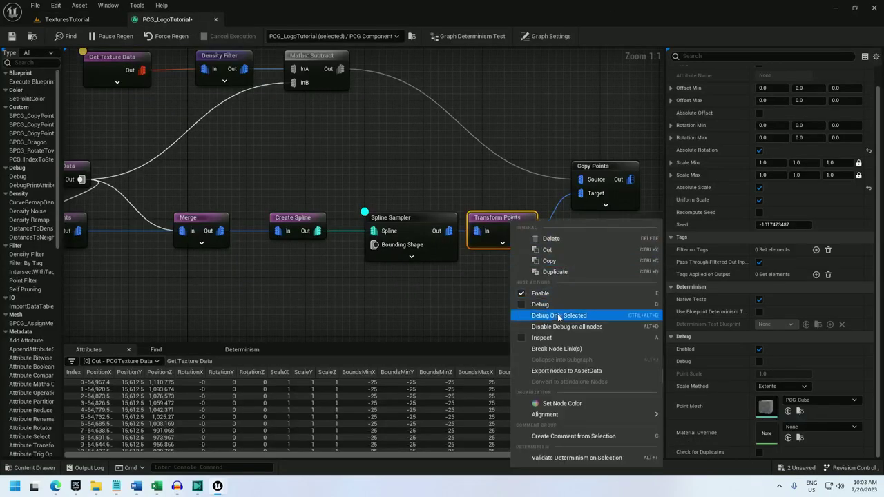
pyautogui.click(559, 314)
pyautogui.click(767, 386)
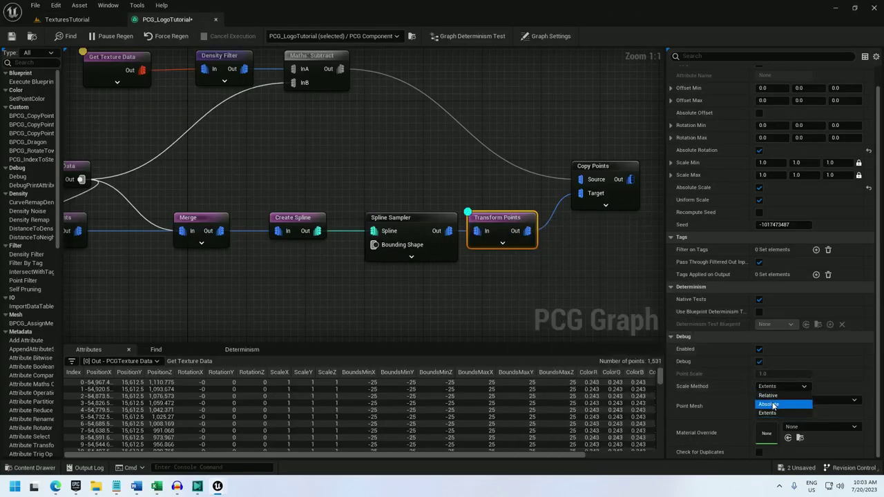
pyautogui.click(768, 403)
pyautogui.click(818, 399)
pyautogui.click(797, 308)
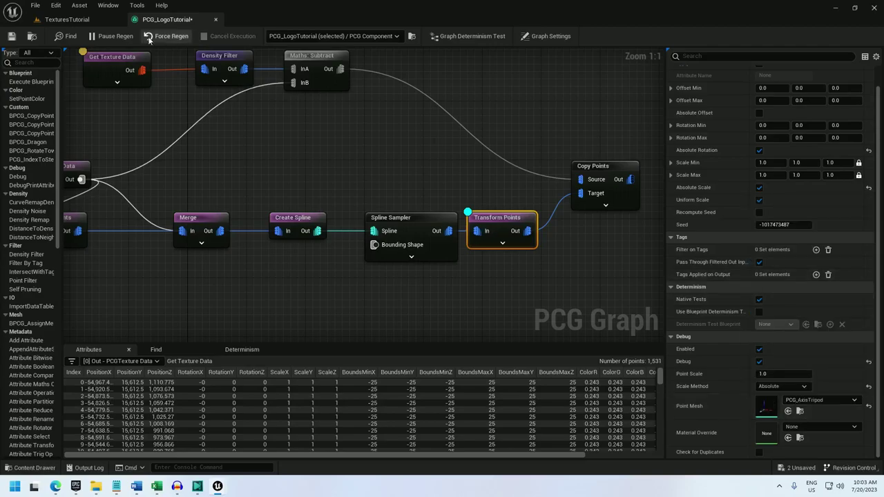
# - Rotate the volume through several angles to check the tripods' orientation, leaving its rotation at 360°, 10°, 360°
pyautogui.click(67, 20)
pyautogui.moveTo(379, 222); pyautogui.dragTo(373, 152, button='right')
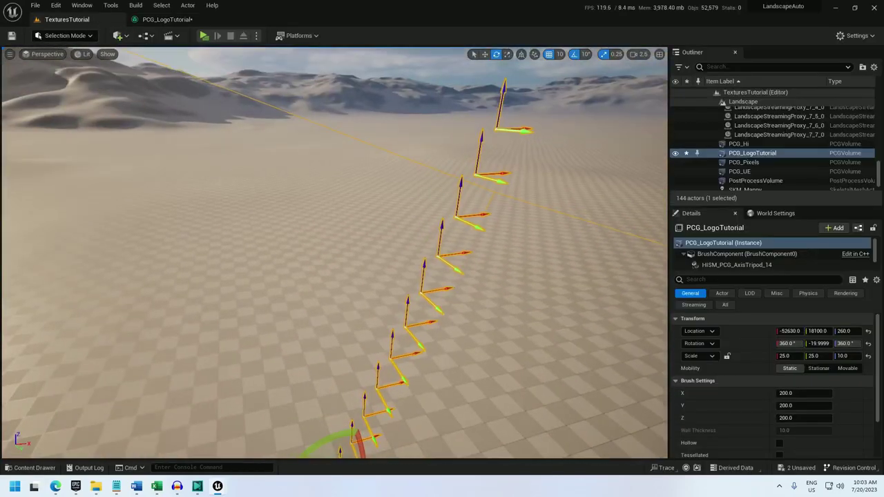
pyautogui.moveTo(517, 152); pyautogui.dragTo(506, 191, button='right')
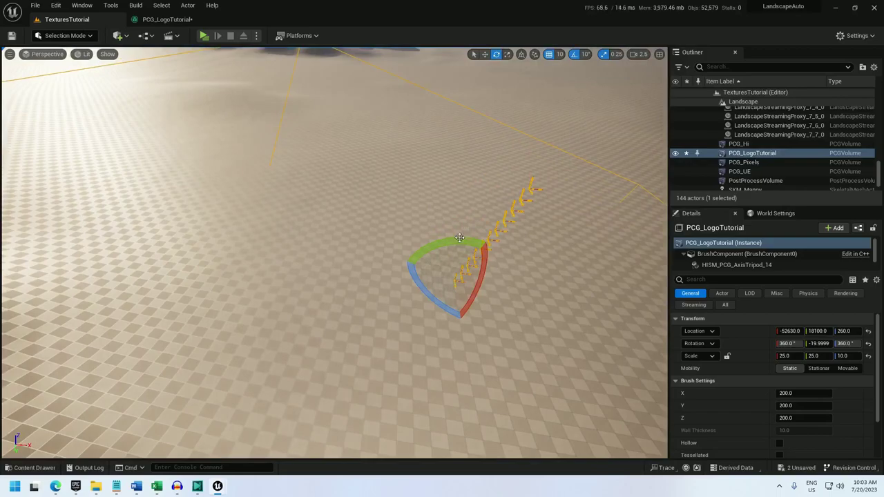
pyautogui.moveTo(460, 238); pyautogui.dragTo(506, 250)
pyautogui.moveTo(443, 219); pyautogui.dragTo(448, 275, button='right')
pyautogui.moveTo(447, 275); pyautogui.dragTo(440, 255)
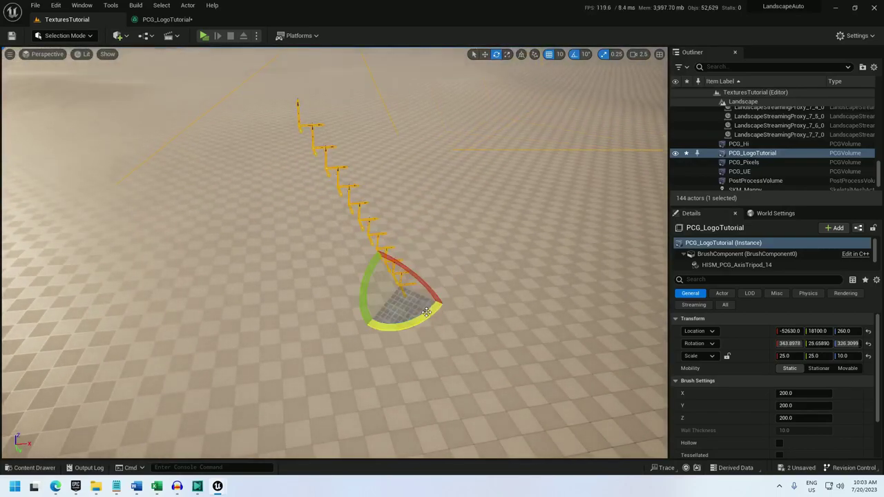
pyautogui.moveTo(427, 313); pyautogui.dragTo(433, 293)
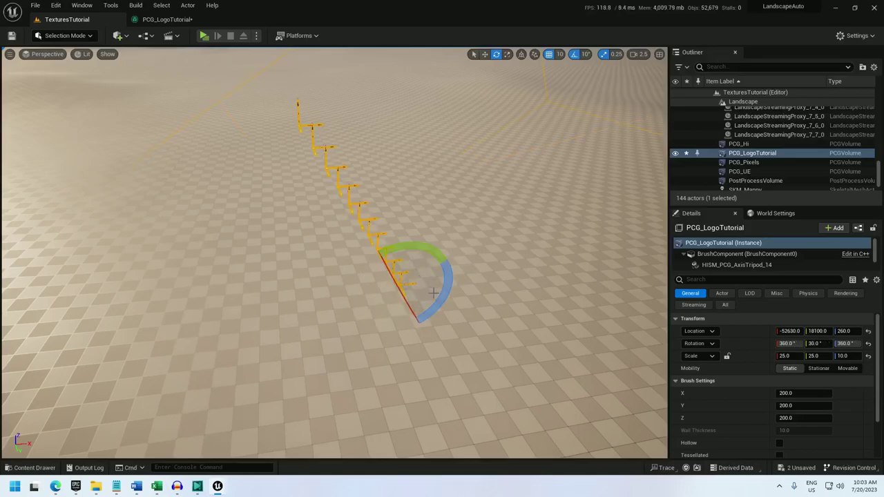
pyautogui.moveTo(412, 246); pyautogui.dragTo(401, 215)
# - Debug only the Copy Points node and view the extruded HI shape in the level
pyautogui.click(150, 21)
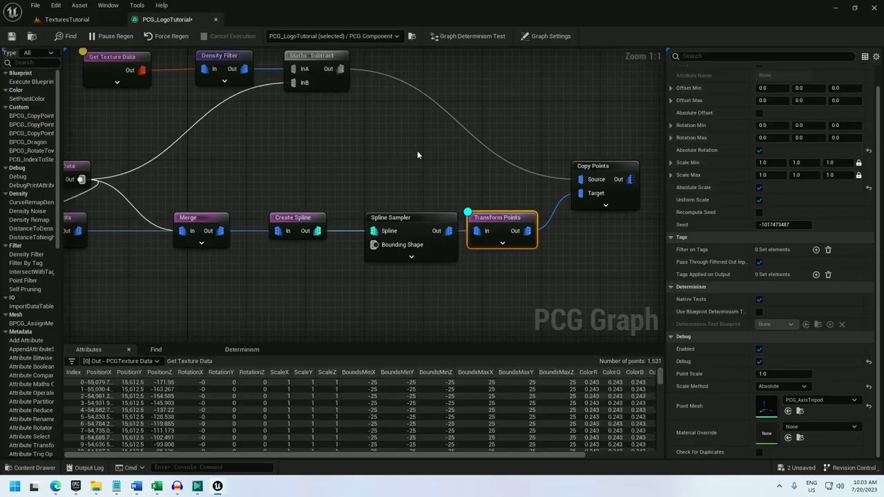
pyautogui.rightClick(588, 169)
pyautogui.click(621, 258)
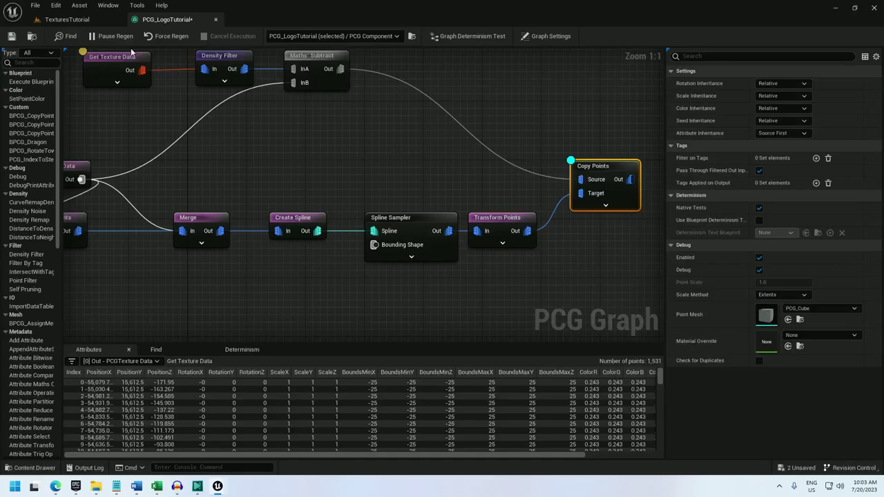
pyautogui.click(67, 18)
pyautogui.scroll(-10, 406, 216)
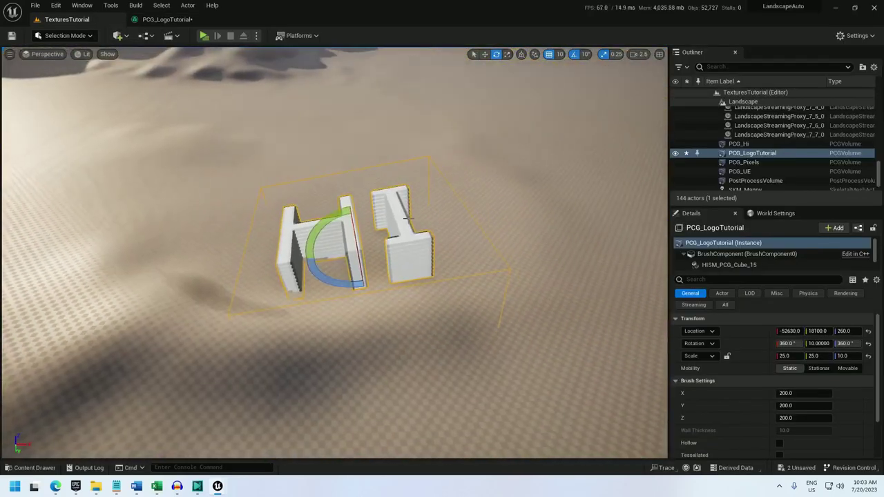
# - Rotate the volume to about 360°, 0°, 240° and check the extruded letters from several sides
pyautogui.moveTo(326, 219); pyautogui.dragTo(338, 262)
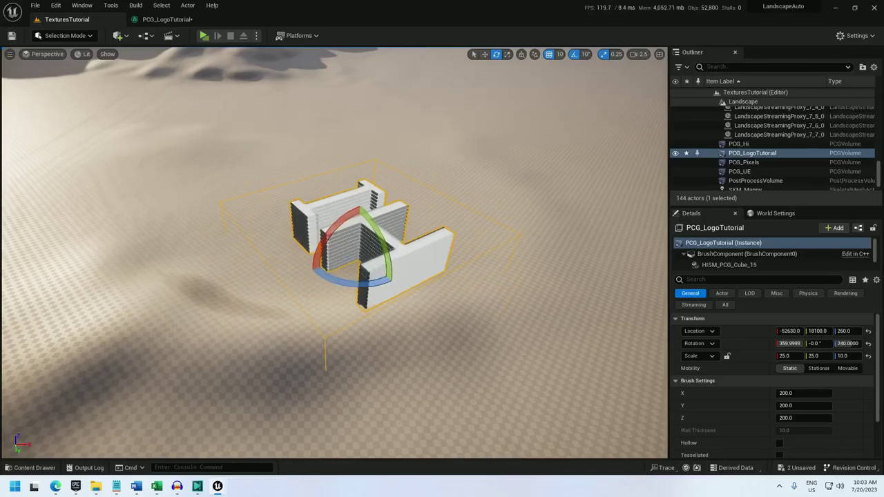
pyautogui.moveTo(376, 232)
pyautogui.mouseDown()
pyautogui.moveTo(381, 250)
pyautogui.moveTo(377, 232)
pyautogui.mouseUp()
pyautogui.moveTo(376, 233); pyautogui.dragTo(365, 200, button='right')
pyautogui.moveTo(286, 102); pyautogui.dragTo(179, 107, button='right')
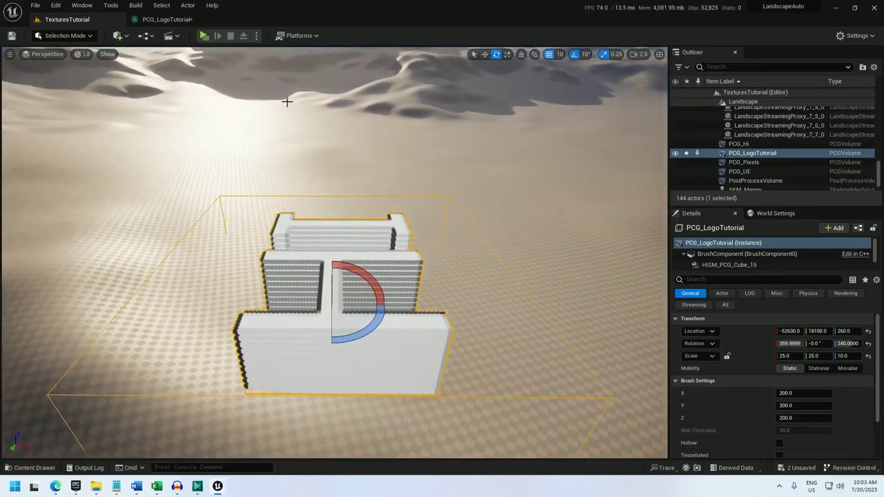
# - Add a Transform Points node fed by the output of Copy Points
pyautogui.click(169, 20)
pyautogui.moveTo(442, 177); pyautogui.dragTo(290, 195, button='right')
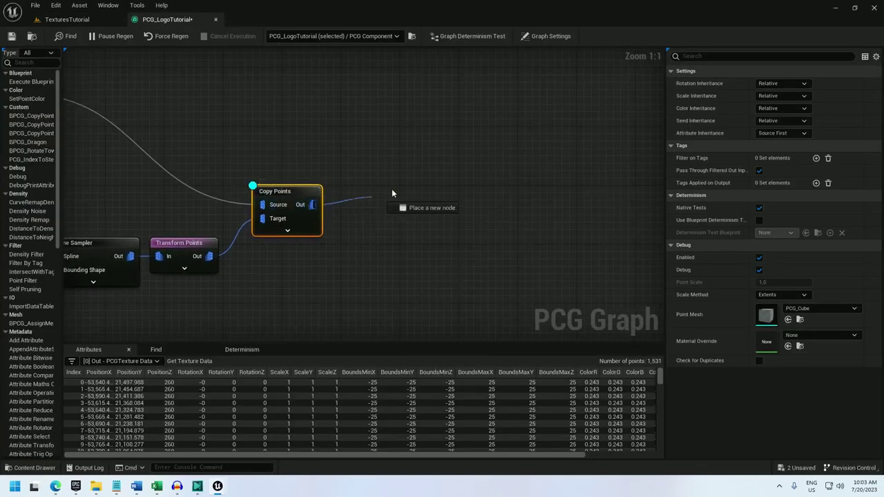
pyautogui.moveTo(391, 194); pyautogui.dragTo(393, 194)
pyautogui.write('transform poin')
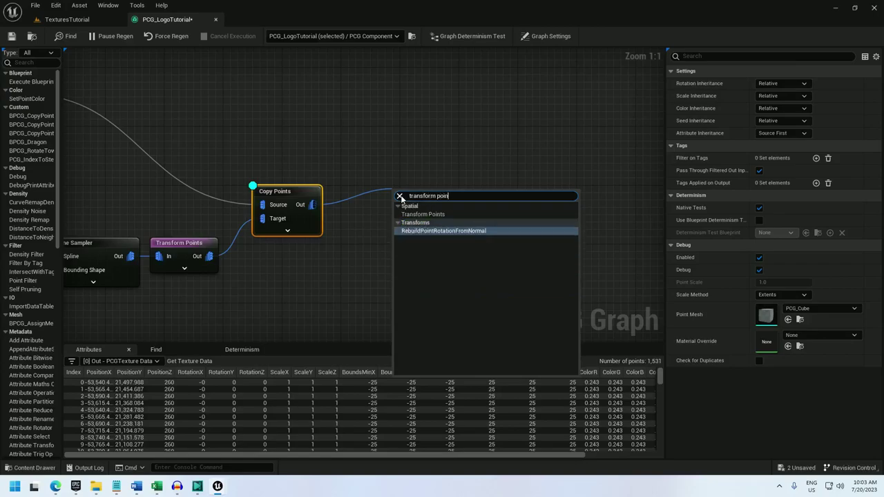
pyautogui.click(422, 214)
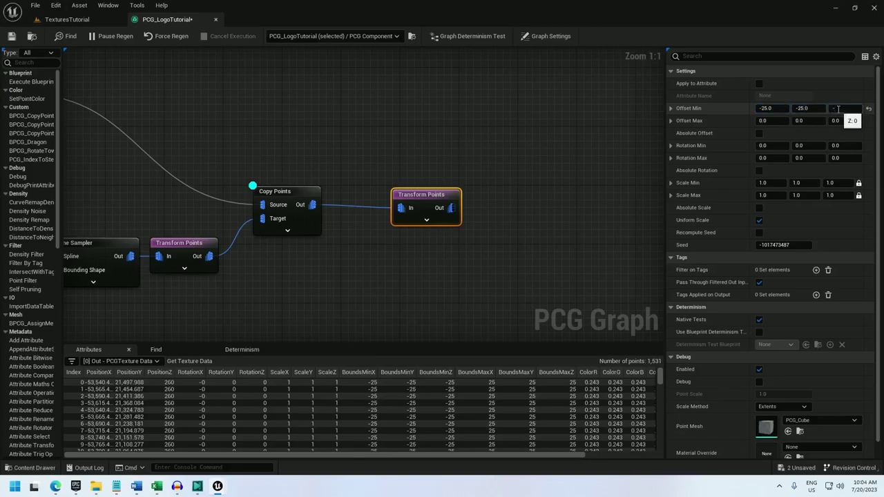
# - Set the new Transform Points node's Offset Min Z to -25 and Offset Max to 25 on all three axes
pyautogui.write('25')
pyautogui.click(780, 121)
pyautogui.write('2')
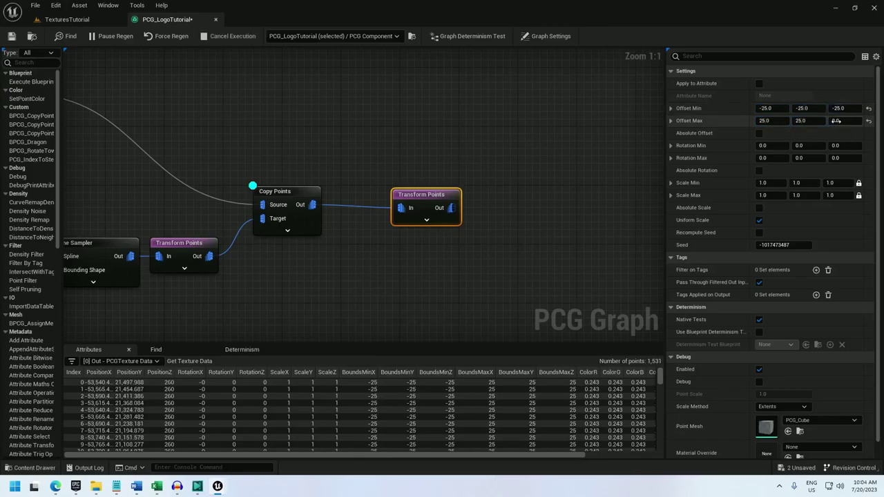
pyautogui.click(836, 121)
pyautogui.write('25')
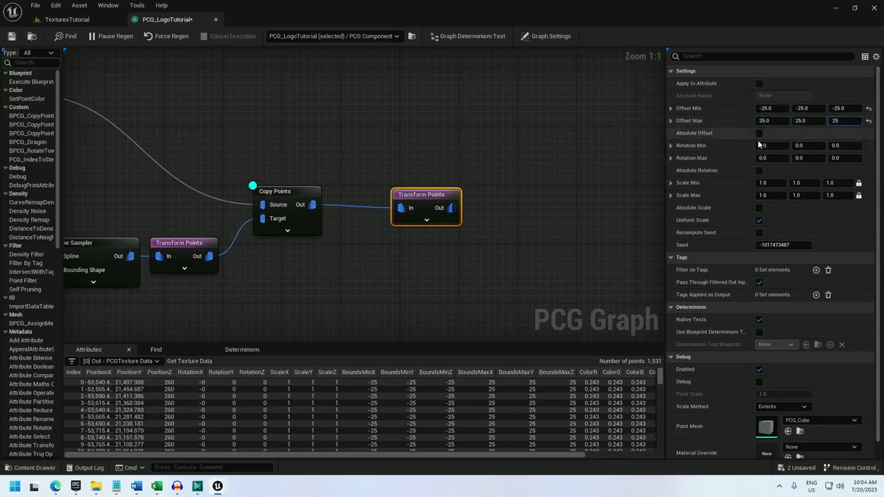
# - Set the Transform Points node's Rotation Max to 360 on all three axes
pyautogui.click(762, 157)
pyautogui.write('360')
pyautogui.press('Return')
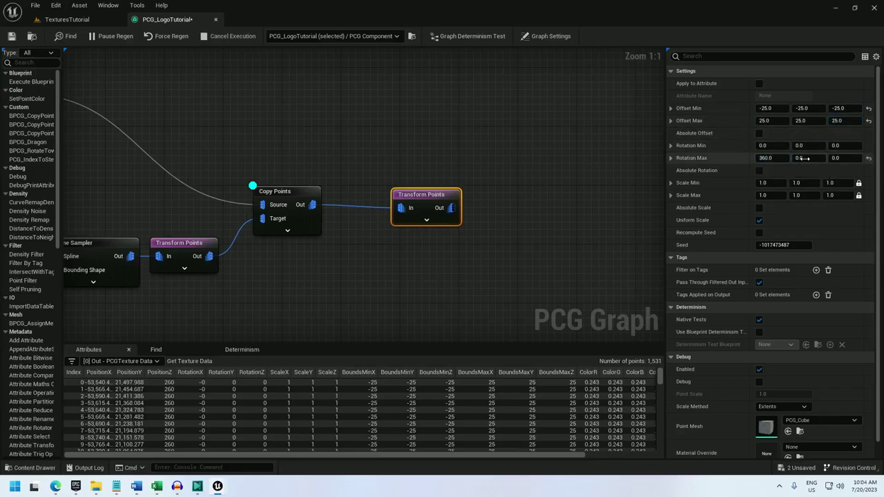
pyautogui.write('360')
pyautogui.click(836, 158)
pyautogui.write('360')
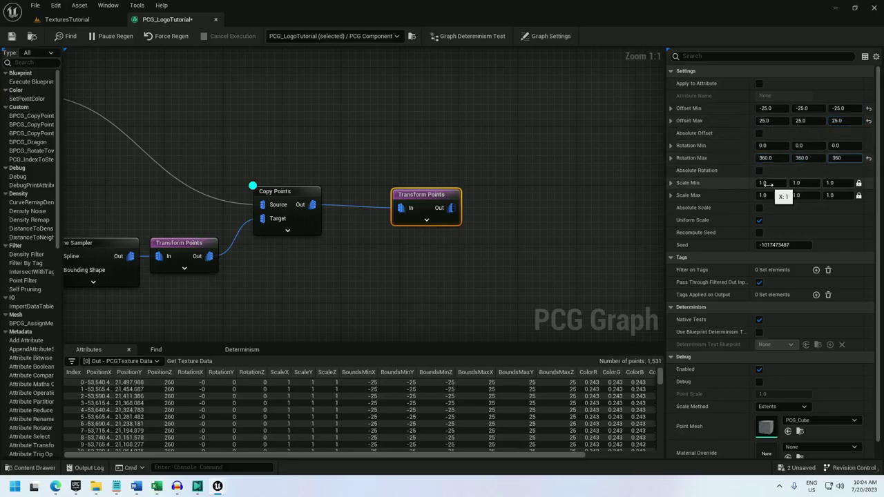
# - Set the Transform Points node's Scale Min to 0.8 and Scale Max to 1.2
pyautogui.click(767, 183)
pyautogui.write('.8')
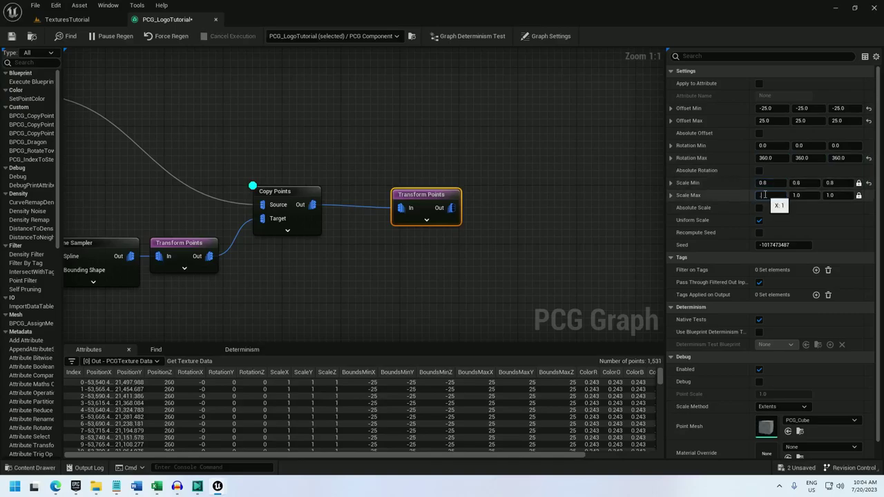
pyautogui.press('Return')
# - Debug only the new Transform Points node and view the randomized HI shape in the level
pyautogui.rightClick(424, 196)
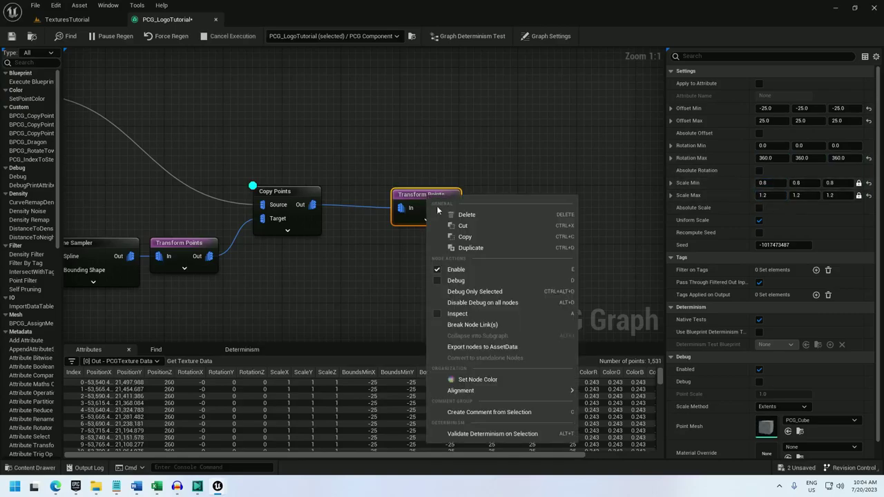
pyautogui.click(469, 292)
pyautogui.click(67, 20)
pyautogui.keyDown('alt'); pyautogui.moveTo(297, 173); pyautogui.dragTo(187, 249); pyautogui.keyUp('alt')
pyautogui.keyDown('alt'); pyautogui.moveTo(414, 186); pyautogui.dragTo(381, 189); pyautogui.keyUp('alt')
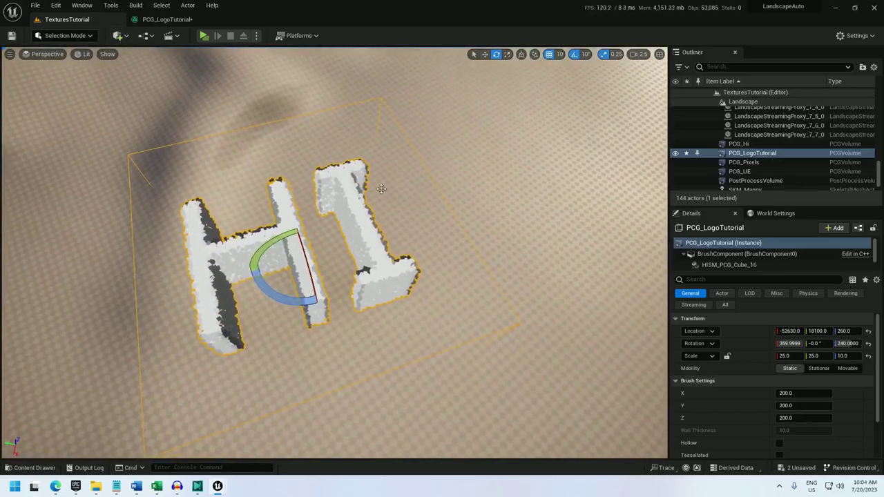
# - Disable debug on the Transform Points node and add a Static Mesh Spawner fed by its output
pyautogui.click(165, 19)
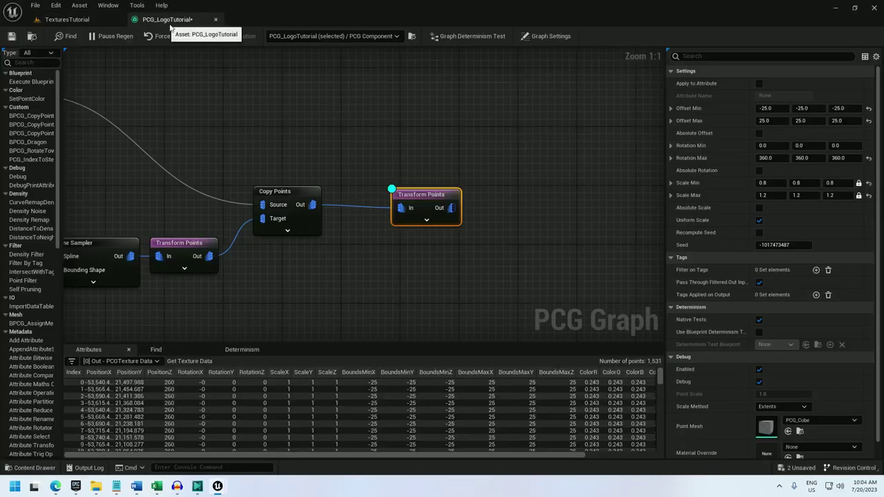
pyautogui.rightClick(434, 195)
pyautogui.click(471, 281)
pyautogui.moveTo(450, 207); pyautogui.dragTo(502, 203)
pyautogui.write('stati')
pyautogui.press('Return')
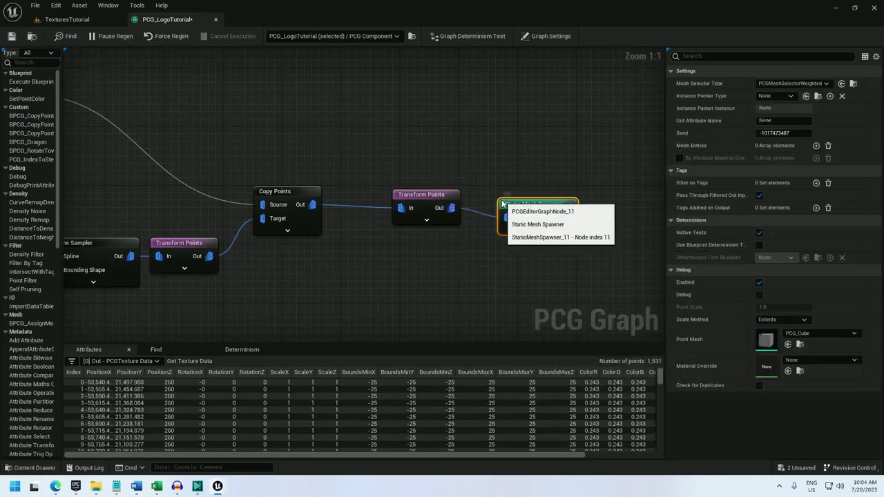
# - Add a mesh entry with the Cone static mesh to the spawner, and straighten the row of nodes from Copy Points onward
pyautogui.click(815, 146)
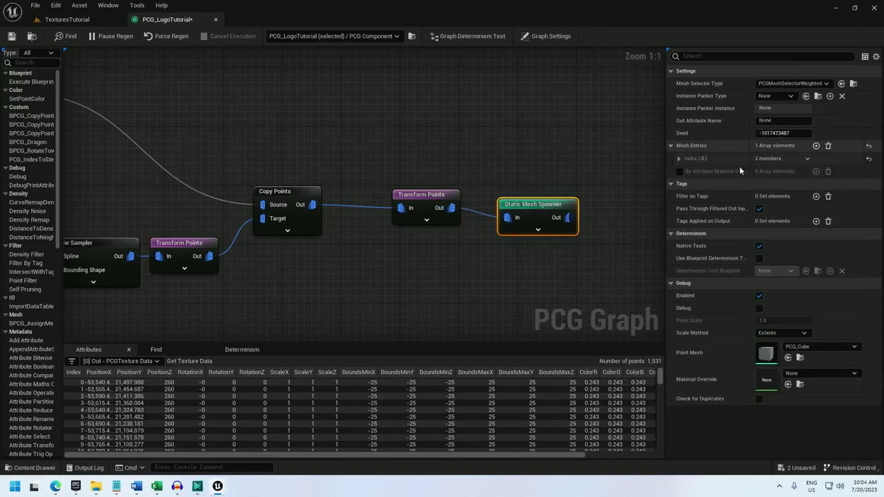
pyautogui.click(679, 158)
pyautogui.click(686, 172)
pyautogui.click(796, 197)
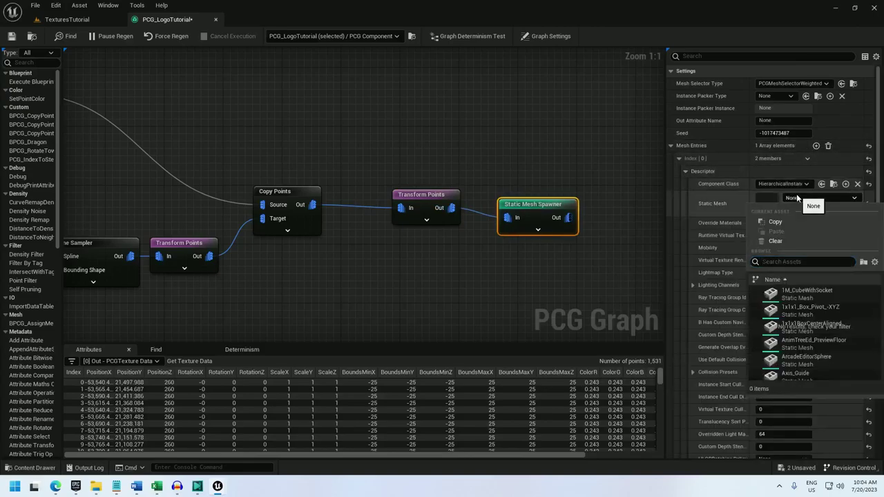
pyautogui.write('cone')
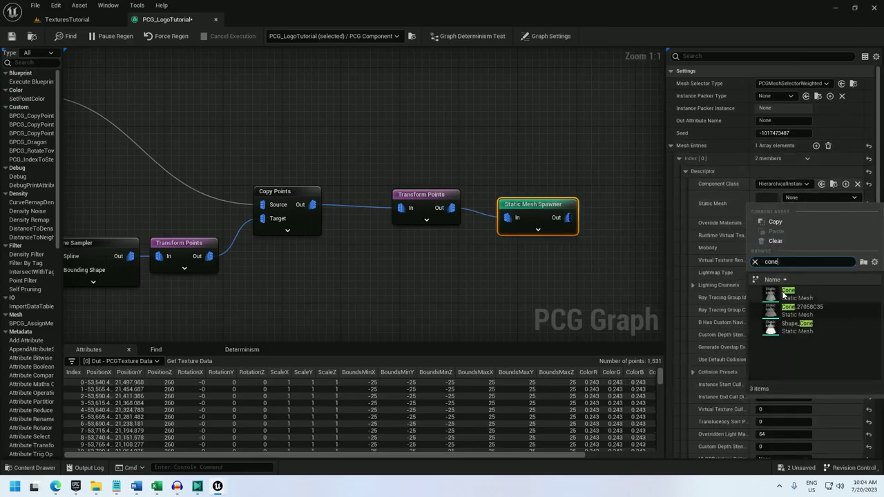
pyautogui.click(790, 294)
pyautogui.moveTo(527, 201); pyautogui.dragTo(533, 195)
pyautogui.moveTo(502, 233); pyautogui.dragTo(314, 178)
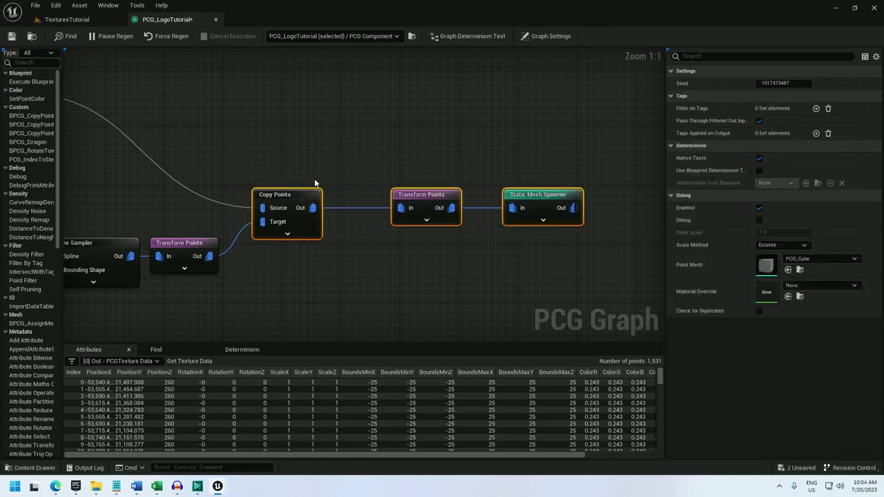
# - Rotate the volume in the level to about 360°, 0°, 70° and inspect the cone-built letters from several sides
pyautogui.click(67, 19)
pyautogui.moveTo(396, 223)
pyautogui.mouseDown(button='right')
pyautogui.moveTo(373, 223)
pyautogui.moveTo(410, 225)
pyautogui.moveTo(379, 225)
pyautogui.mouseUp(button='right')
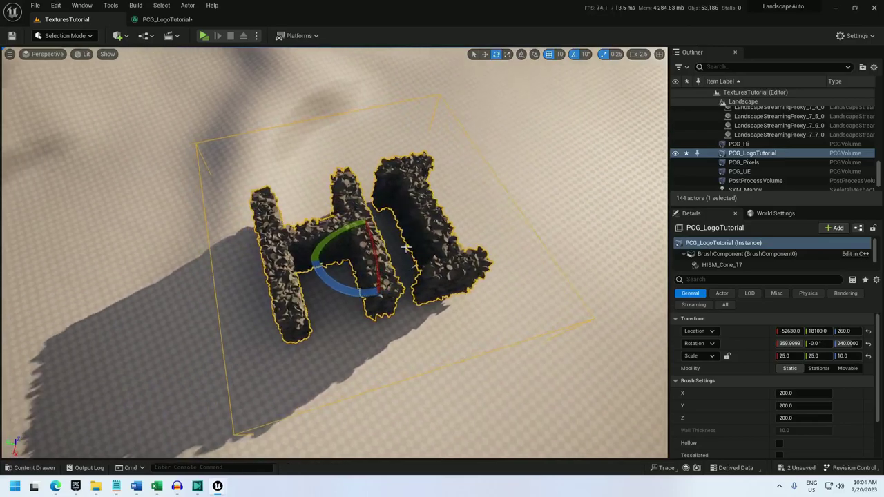
pyautogui.moveTo(336, 287); pyautogui.dragTo(381, 295)
pyautogui.press('w')
pyautogui.moveTo(382, 295); pyautogui.dragTo(377, 315, button='right')
pyautogui.press('s')
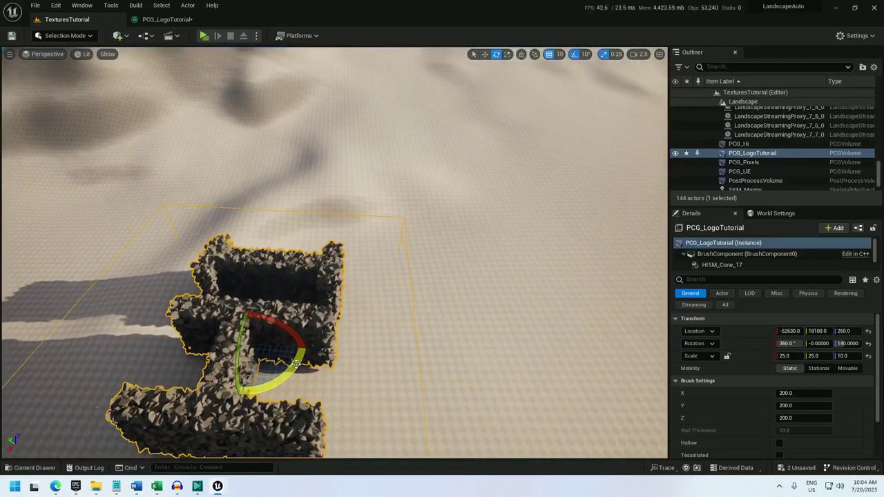
pyautogui.moveTo(283, 382); pyautogui.dragTo(302, 357)
pyautogui.moveTo(302, 357); pyautogui.dragTo(284, 389, button='right')
# - Set the spawner's Cone entry to the NoCollision preset, and rotate the volume in the level to 360°, 0°, 90°
pyautogui.click(167, 20)
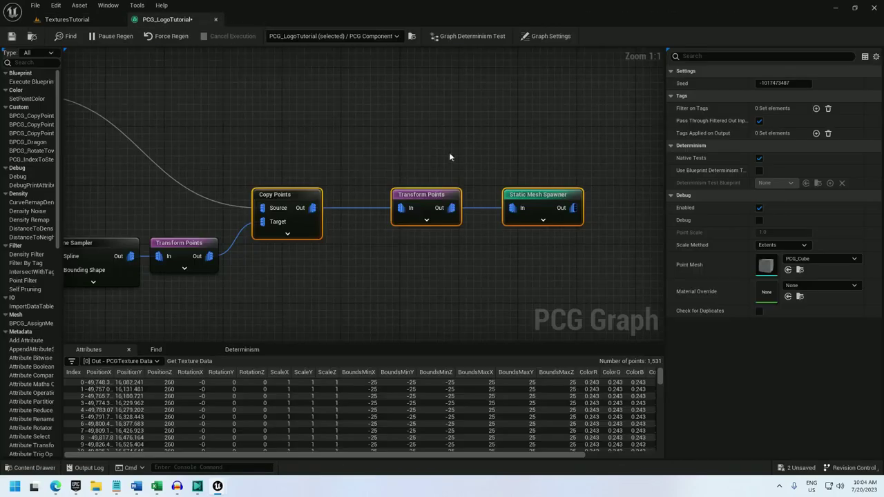
pyautogui.click(514, 195)
pyautogui.click(778, 372)
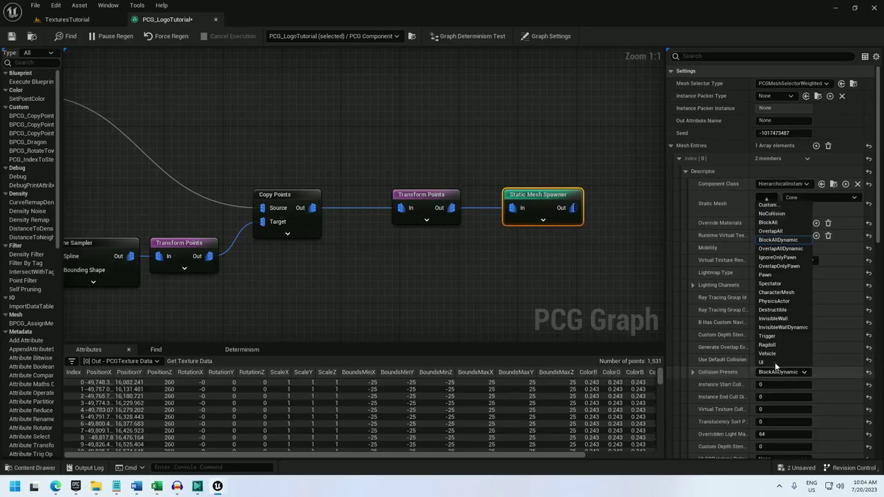
pyautogui.click(771, 213)
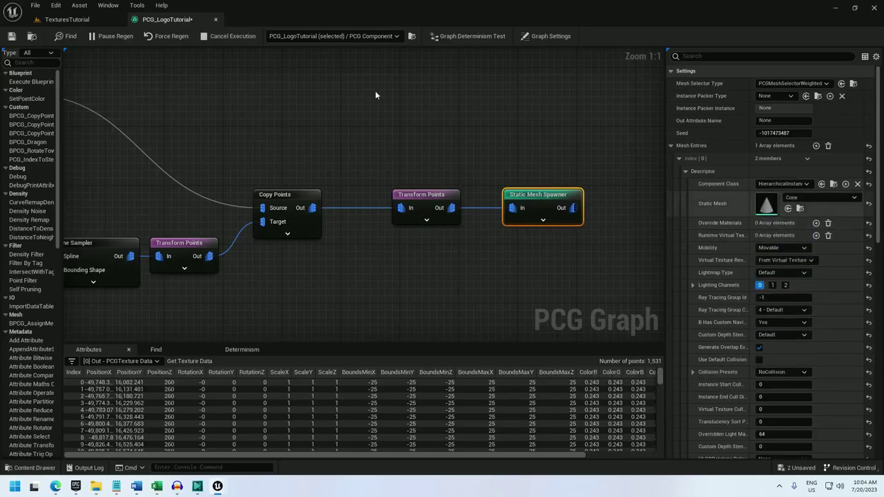
pyautogui.click(102, 23)
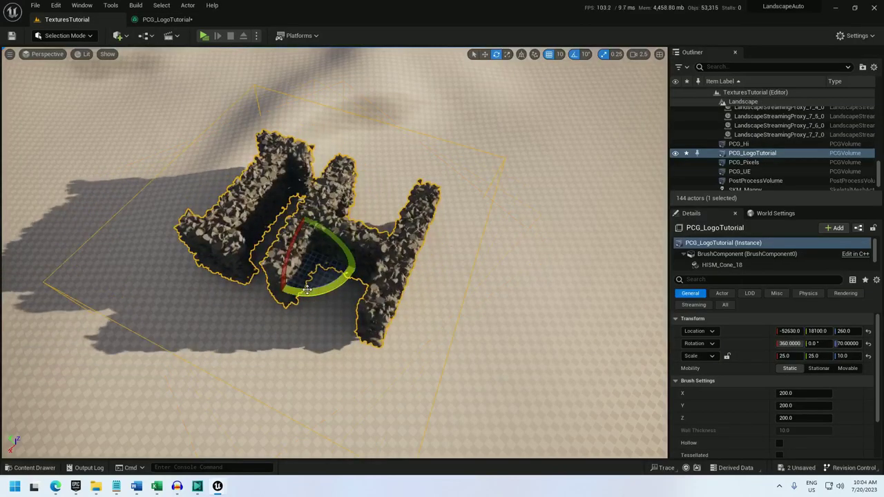
pyautogui.moveTo(307, 288); pyautogui.dragTo(302, 291)
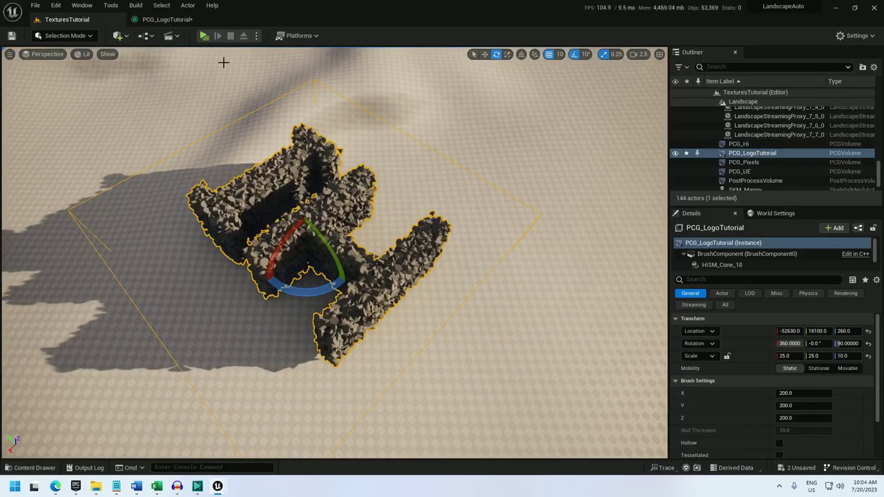
# - Move the Static Mesh Spawner further along and add a Density Noise node, rerouting the Transform Points output into it
pyautogui.click(166, 19)
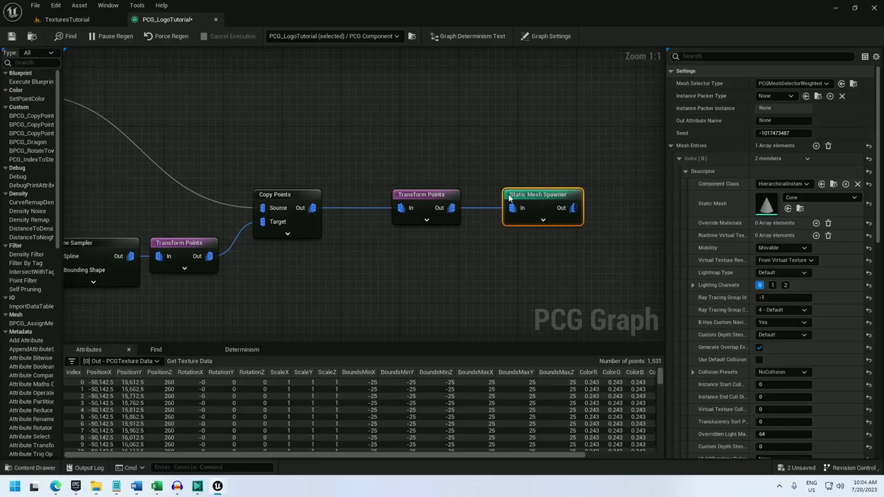
pyautogui.moveTo(509, 198); pyautogui.dragTo(604, 196)
pyautogui.moveTo(527, 187); pyautogui.dragTo(298, 184, button='right')
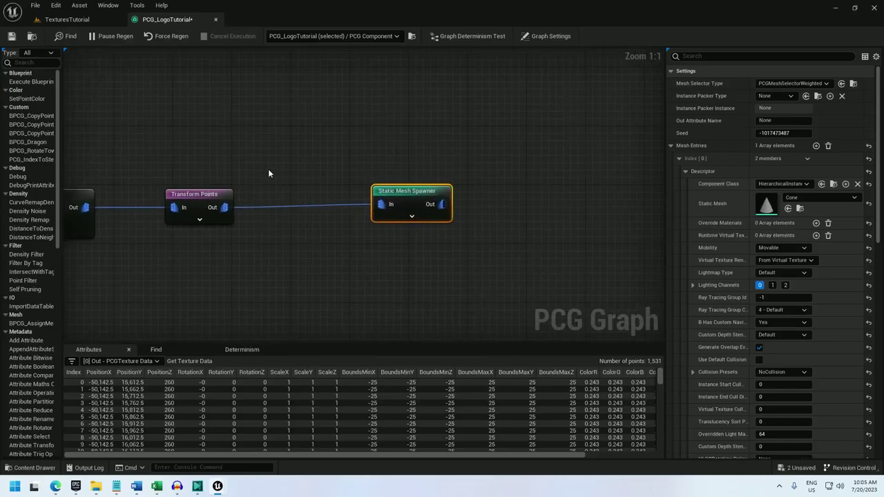
pyautogui.rightClick(269, 173)
pyautogui.write('densit')
pyautogui.press('Return')
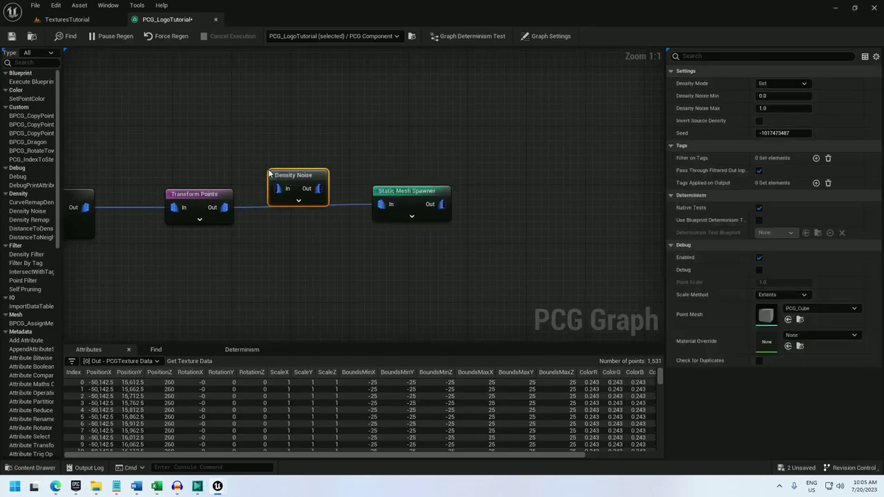
pyautogui.keyDown('ctrl'); pyautogui.moveTo(381, 204); pyautogui.dragTo(277, 190); pyautogui.keyUp('ctrl')
pyautogui.click(361, 234)
# - Add a Density Filter node between Density Noise and the Static Mesh Spawner, and align the chain of nodes in a straight row
pyautogui.rightClick(341, 146)
pyautogui.write('density filter')
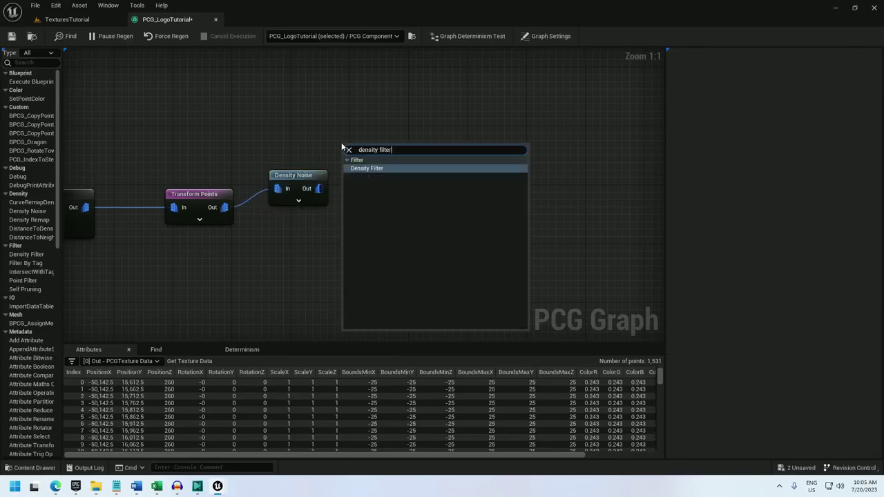
pyautogui.press('Return')
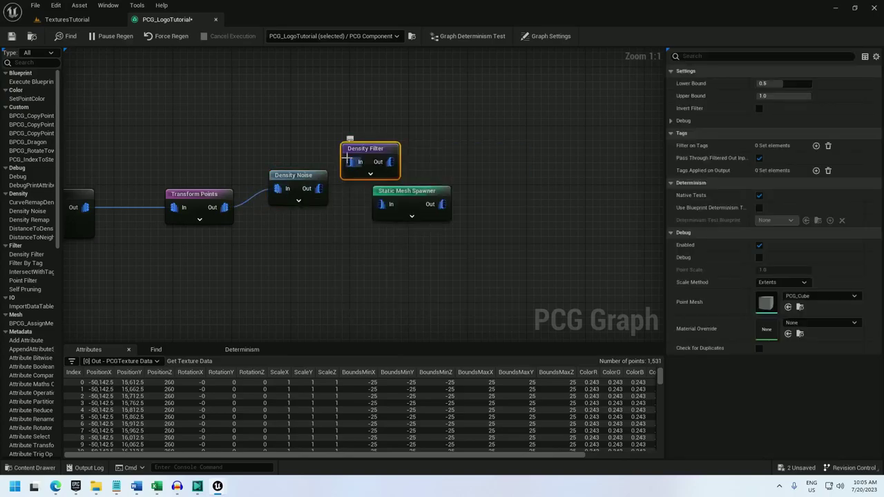
pyautogui.moveTo(350, 162); pyautogui.dragTo(319, 188)
pyautogui.moveTo(391, 193); pyautogui.dragTo(488, 186)
pyautogui.scroll(-1, 414, 248)
pyautogui.moveTo(129, 258); pyautogui.dragTo(526, 152)
pyautogui.press('q')
# - Set the Density Filter's Lower Bound to 0.6 after checking the cone letters in the level
pyautogui.click(381, 189)
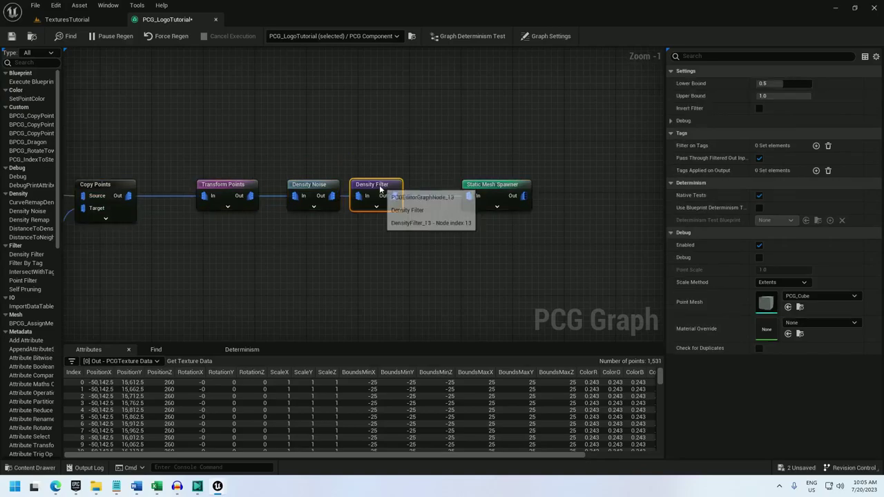
pyautogui.click(72, 20)
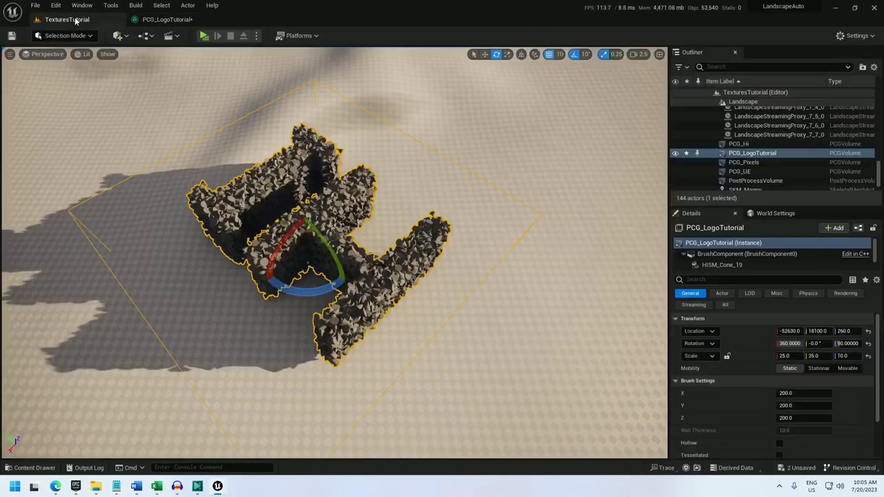
pyautogui.click(165, 20)
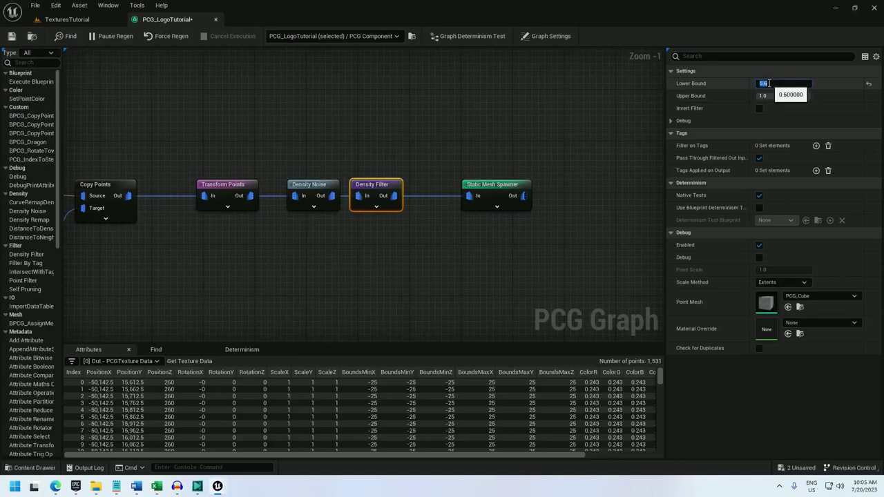
pyautogui.press('Return')
# - Inspect the thinned-out cone letters in the level from above and up close from the side
pyautogui.click(69, 19)
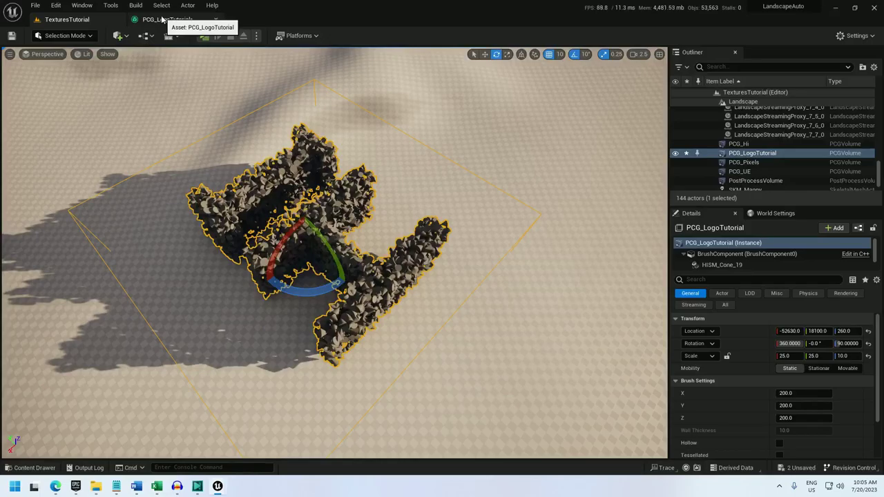
pyautogui.press('w')
pyautogui.moveTo(313, 164); pyautogui.dragTo(273, 53, button='right')
pyautogui.press('d')
pyautogui.press('e')
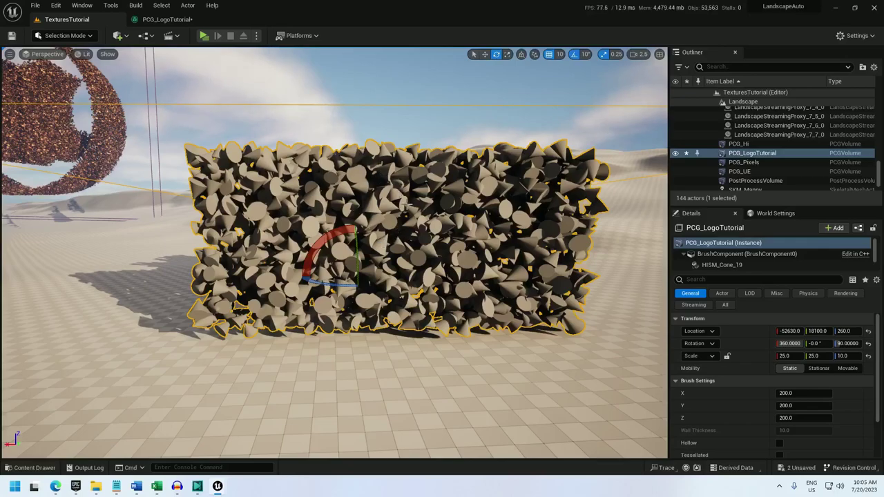
# - Add a new parameter in the graph settings and change its type from Boolean to a floating-point number
pyautogui.click(173, 20)
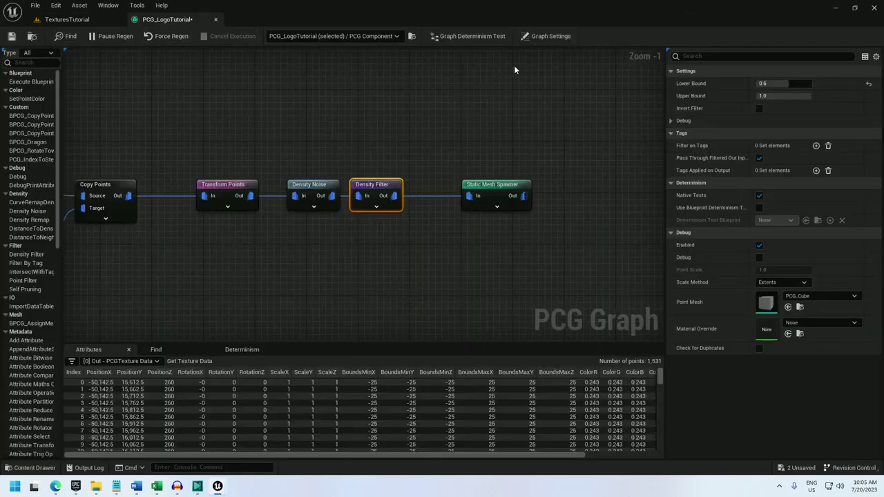
pyautogui.click(556, 38)
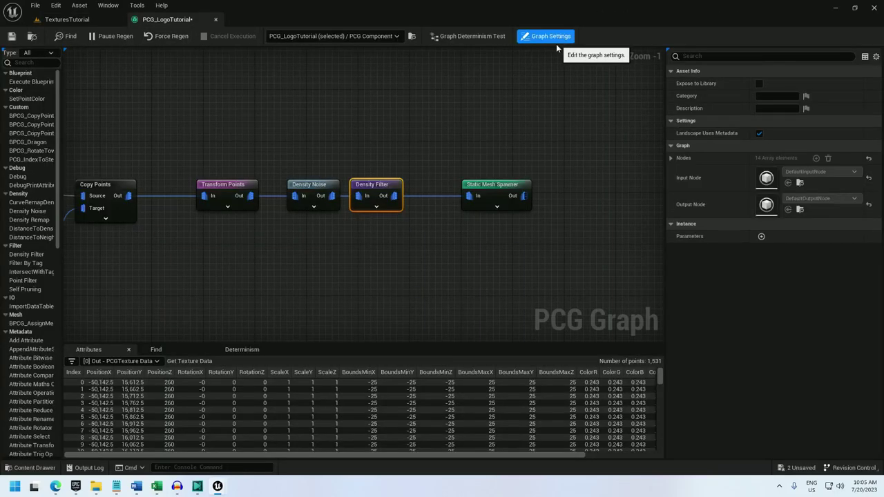
pyautogui.click(762, 237)
pyautogui.click(720, 248)
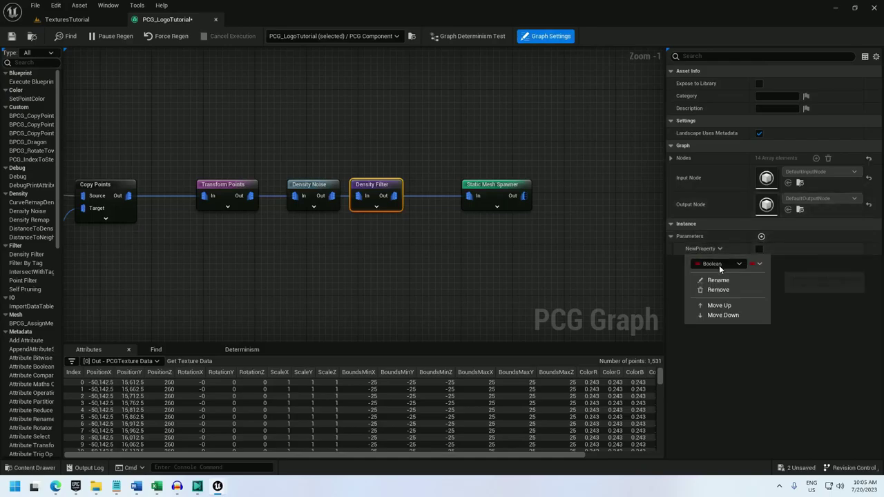
pyautogui.click(718, 263)
pyautogui.click(722, 326)
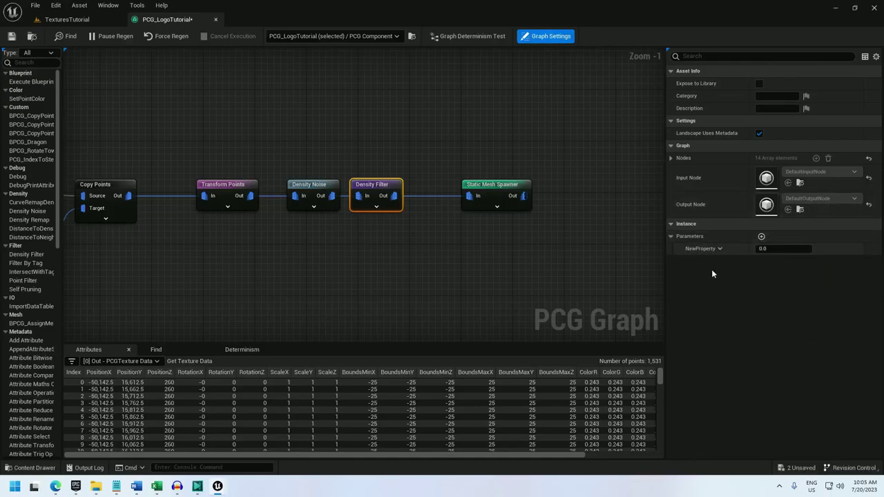
# - Rename the new graph parameter as Extrusion and set its value to 1000
pyautogui.click(721, 248)
pyautogui.click(714, 280)
pyautogui.write('Extrusion')
pyautogui.press('Return')
pyautogui.click(769, 249)
pyautogui.write('10')
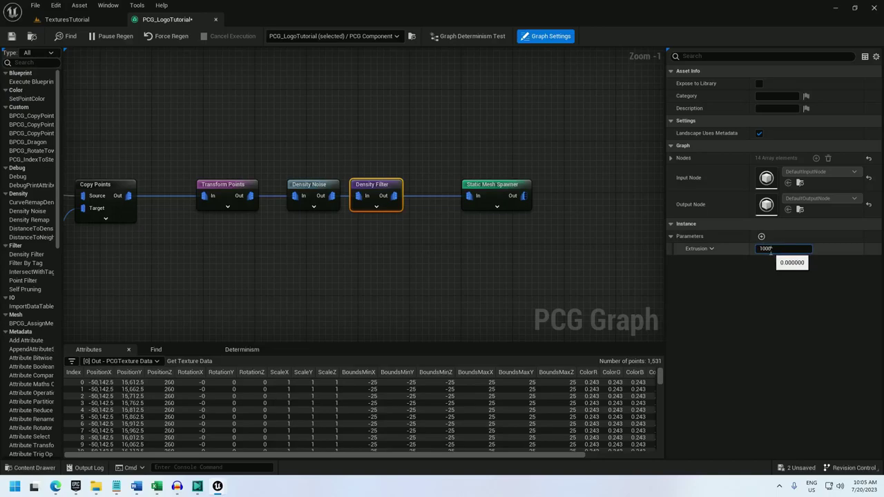
# - Finish setting the Extrusion parameter to 1000 and expand the Transform Points node feeding Merge to expose its override pins
pyautogui.write('00')
pyautogui.press('Return')
pyautogui.moveTo(304, 267); pyautogui.dragTo(559, 277, button='right')
pyautogui.scroll(-1, 558, 276)
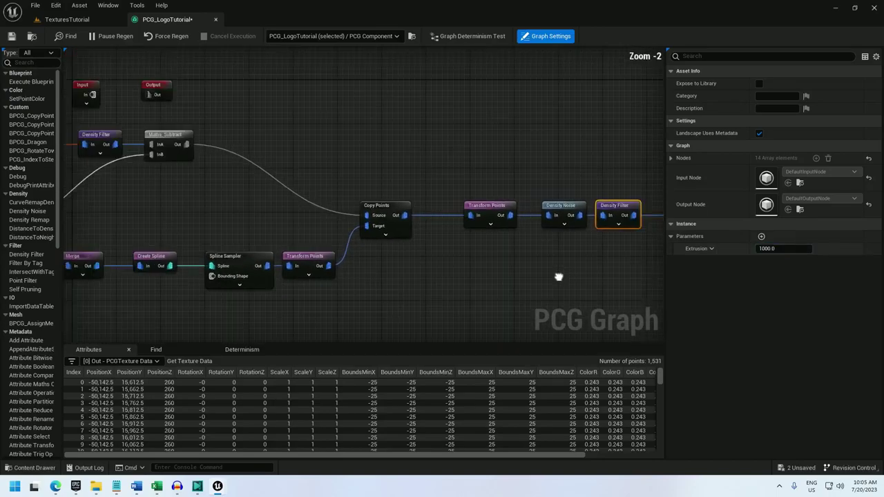
pyautogui.moveTo(369, 272); pyautogui.dragTo(573, 268, button='right')
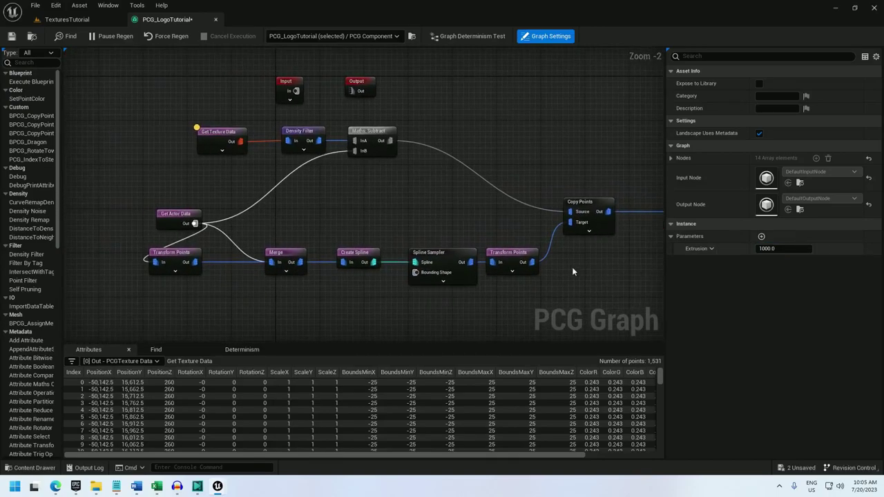
pyautogui.click(189, 255)
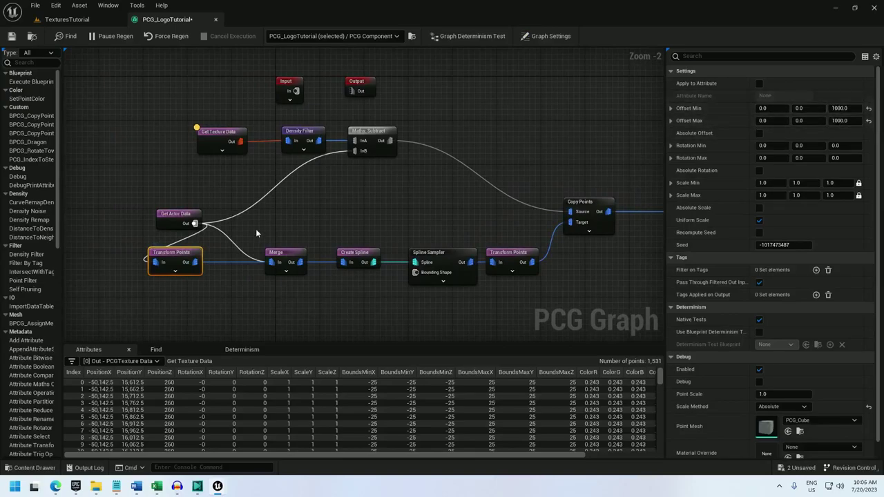
pyautogui.click(174, 271)
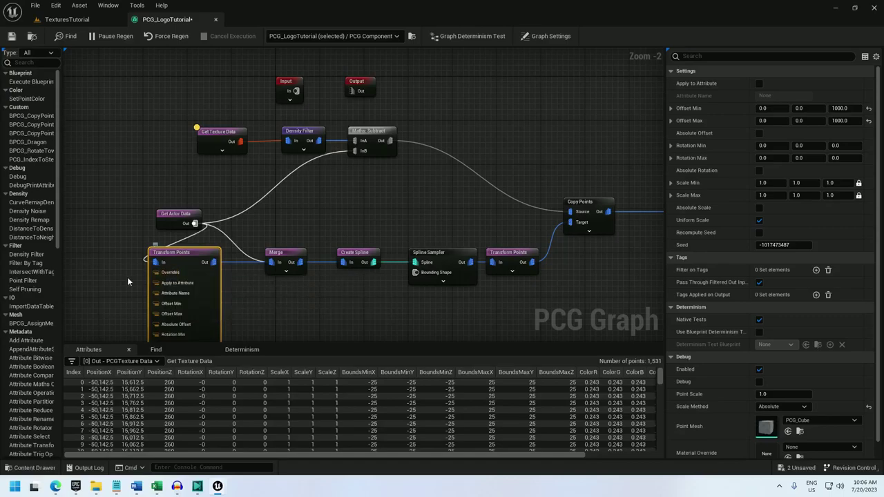
pyautogui.moveTo(106, 283); pyautogui.dragTo(229, 164, button='right')
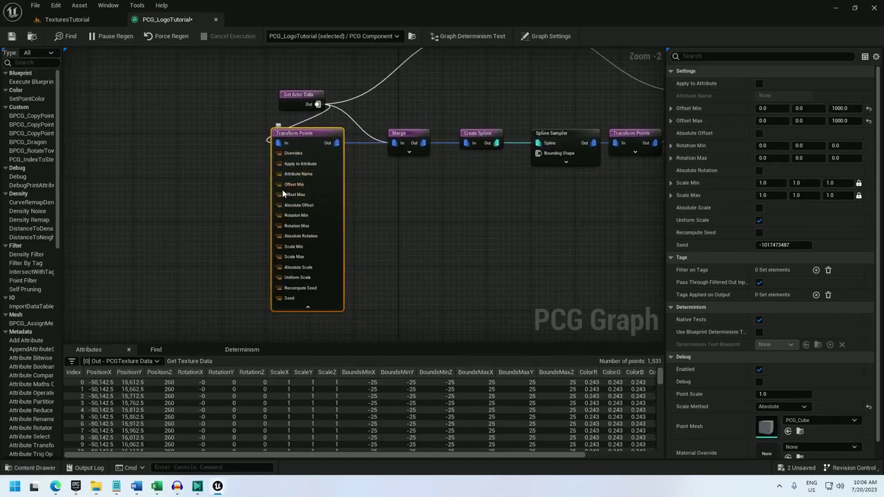
# - Add a Get Extrusion node beside the expanded Transform Points node and feed it into a new Make Vector Attribute node
pyautogui.rightClick(129, 163)
pyautogui.write('get')
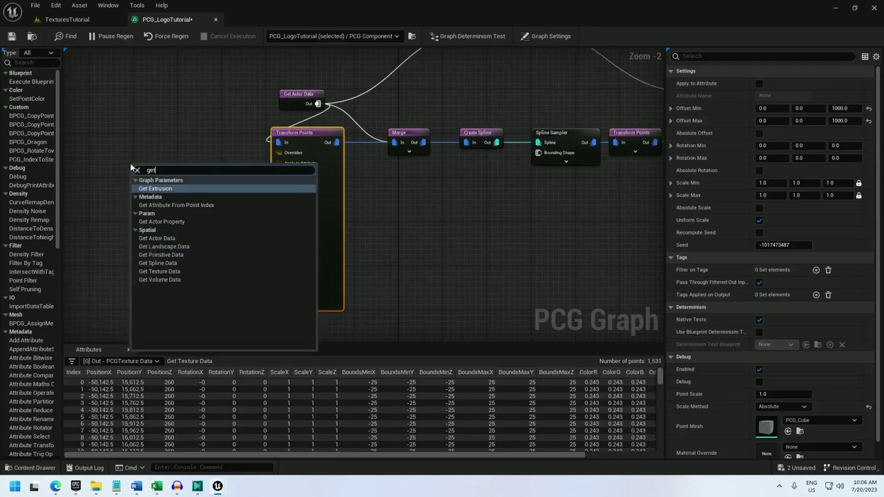
pyautogui.click(165, 190)
pyautogui.moveTo(167, 169); pyautogui.dragTo(180, 150)
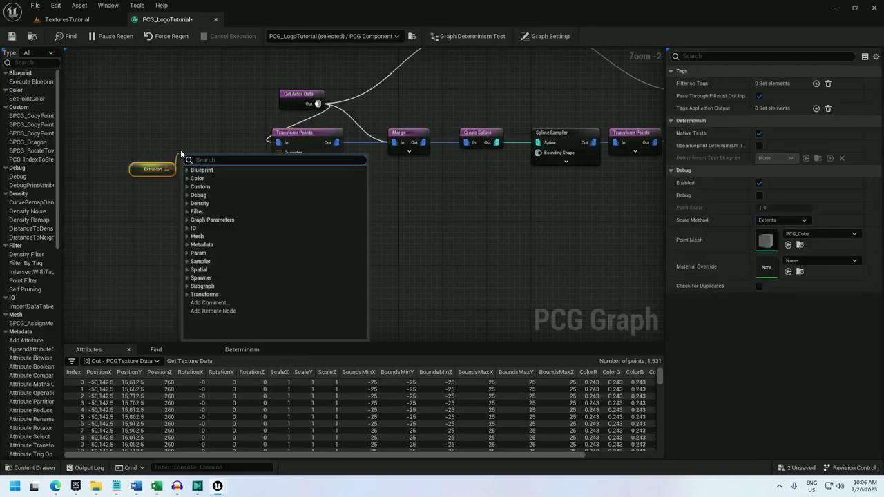
pyautogui.write('make')
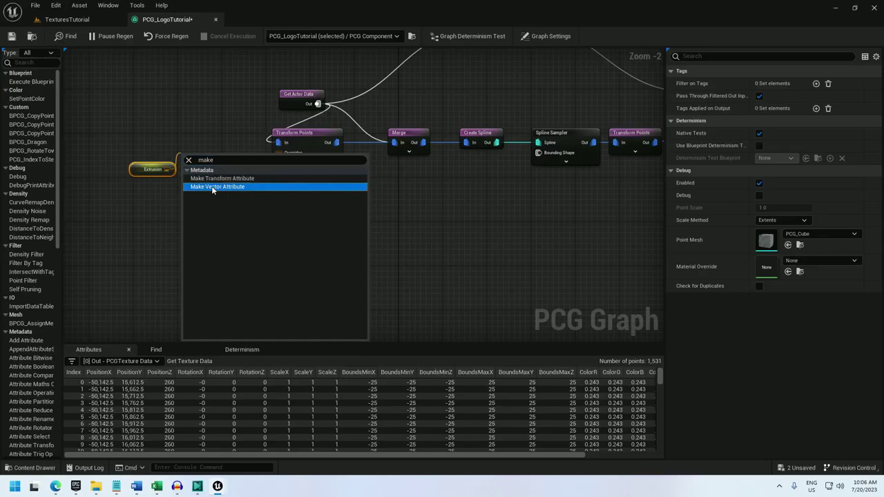
pyautogui.click(212, 186)
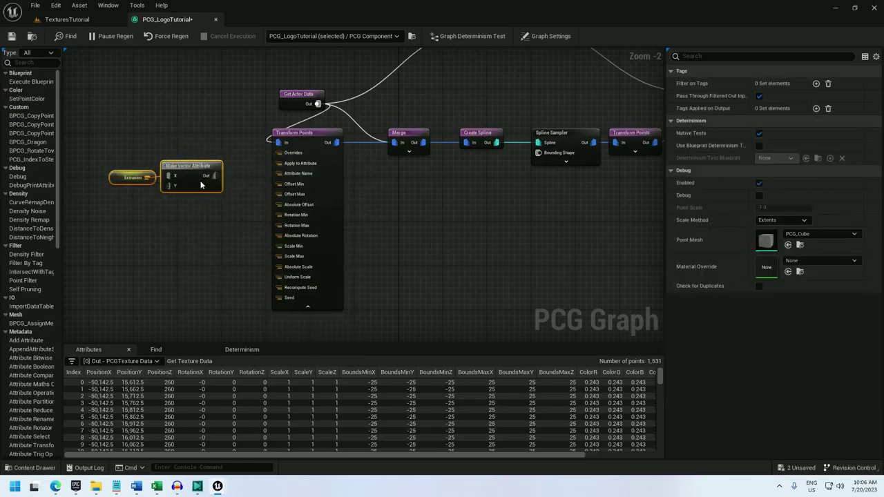
# - Set the Make Vector Attribute node's Output Type to Vector and reconnect Extrusion to its Z input
pyautogui.click(198, 177)
pyautogui.click(780, 147)
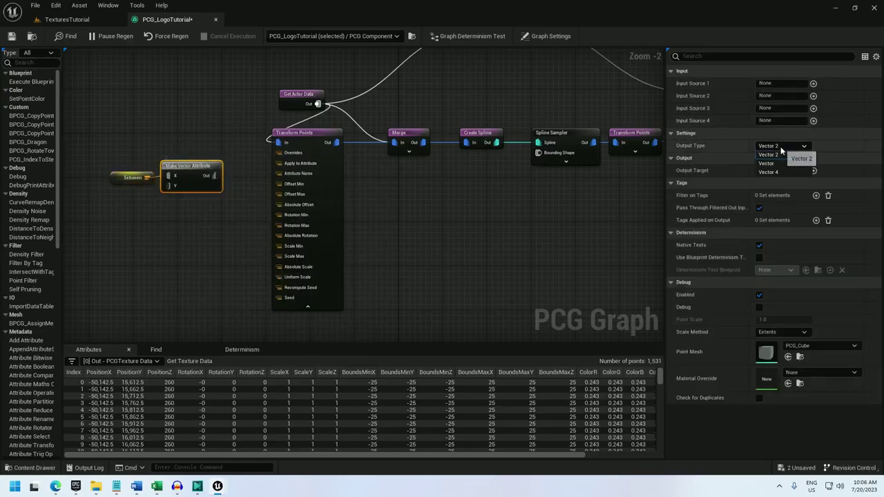
pyautogui.click(780, 163)
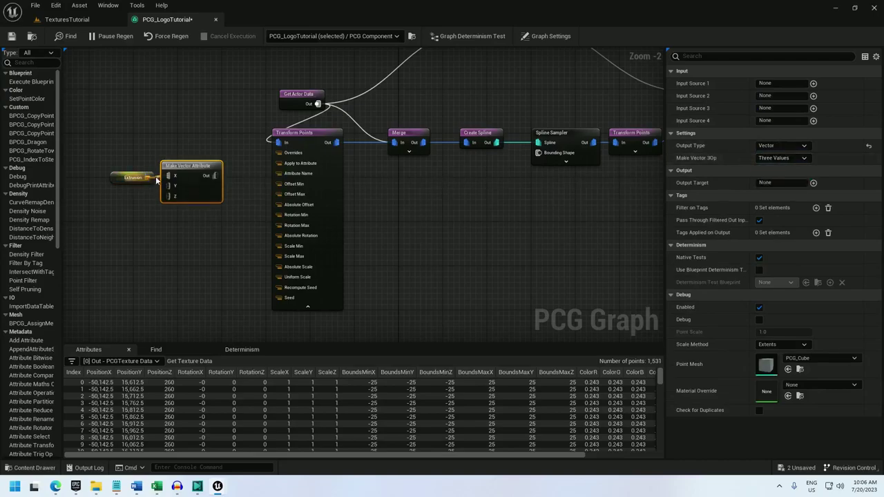
pyautogui.moveTo(120, 180); pyautogui.dragTo(114, 196)
# - Add a Create Attribute node with output attribute name 0 and connect it to the vector's X and Y inputs
pyautogui.click(318, 137)
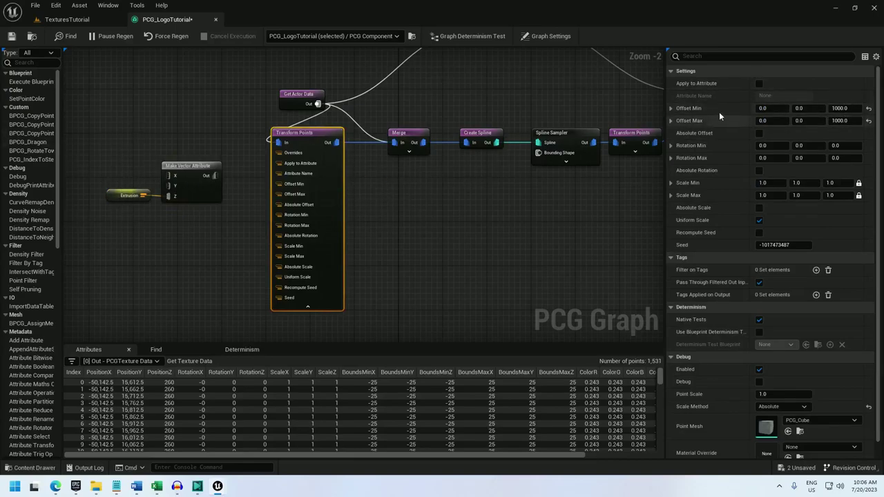
pyautogui.rightClick(100, 134)
pyautogui.write('creat')
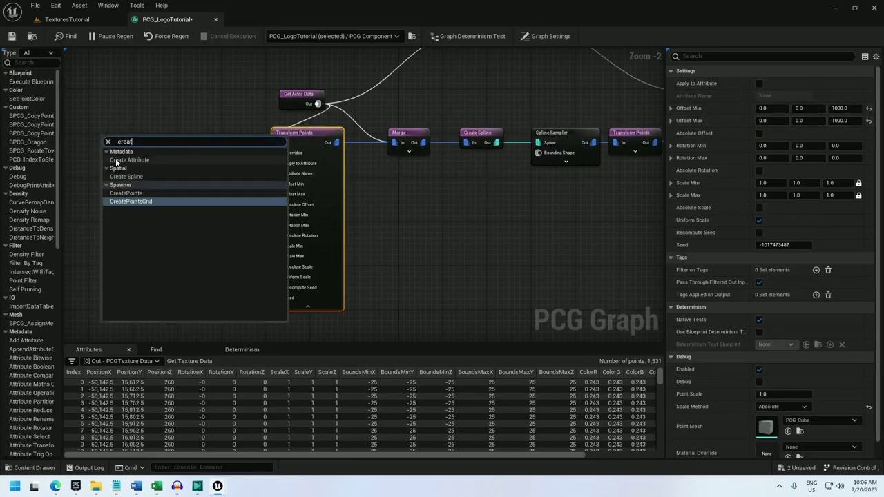
pyautogui.click(131, 159)
pyautogui.click(780, 84)
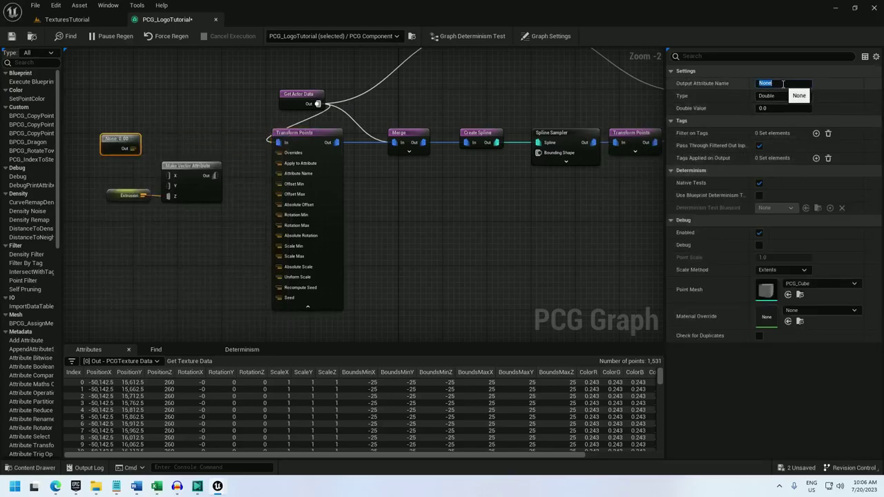
pyautogui.write('0')
pyautogui.press('Return')
pyautogui.moveTo(127, 148); pyautogui.dragTo(168, 185)
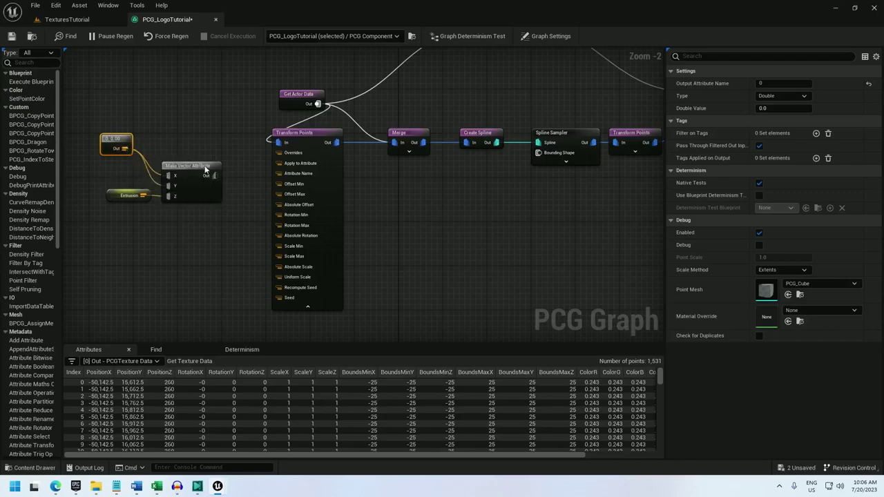
# - Connect the Make Vector Attribute output to Offset Min and Offset Max of Transform Points, and shift the three source nodes slightly down
pyautogui.click(192, 168)
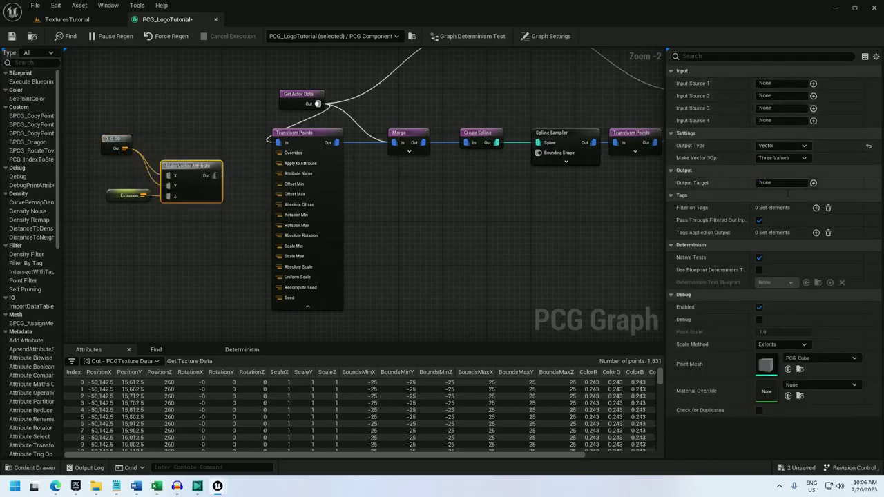
pyautogui.moveTo(216, 175)
pyautogui.mouseDown()
pyautogui.moveTo(280, 187)
pyautogui.moveTo(213, 176)
pyautogui.mouseUp()
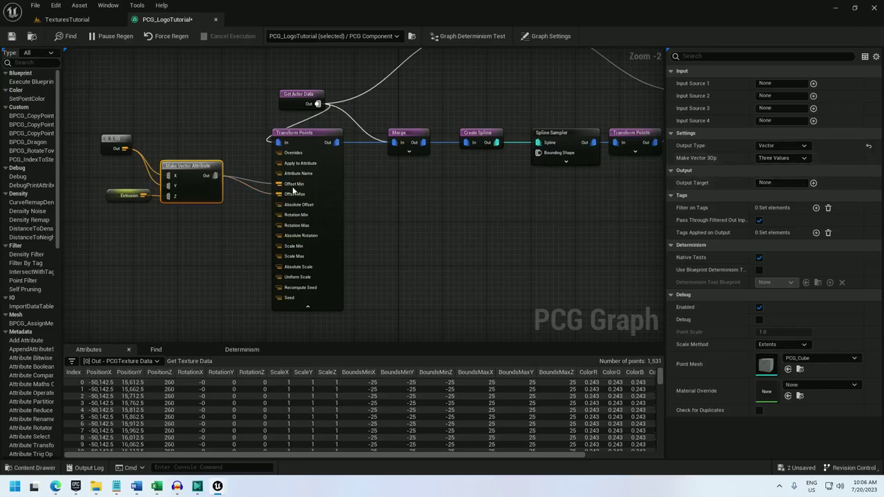
pyautogui.moveTo(195, 246); pyautogui.dragTo(117, 141)
pyautogui.moveTo(185, 166); pyautogui.dragTo(186, 176)
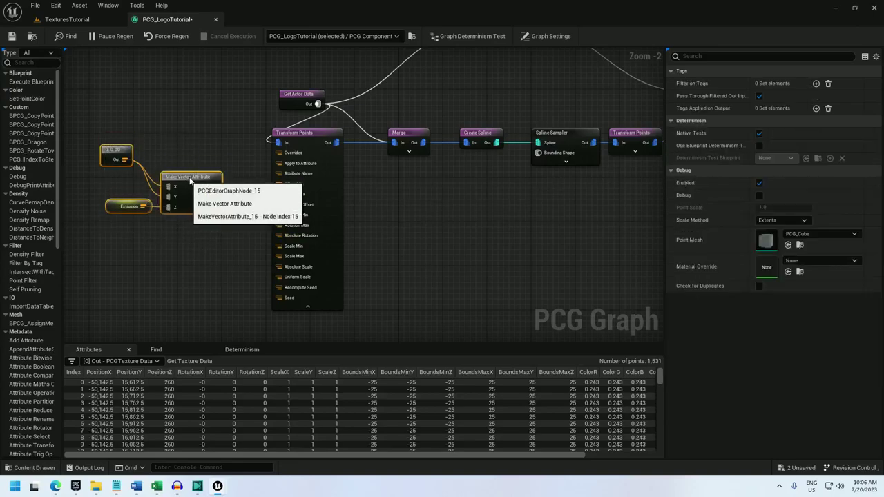
# - In the TexturesTutorial level, override the Extrusion parameter on PCG_LogoTutorial's PCG component with 5000
pyautogui.scroll(-1, 236, 143)
pyautogui.moveTo(236, 143); pyautogui.dragTo(177, 205, button='right')
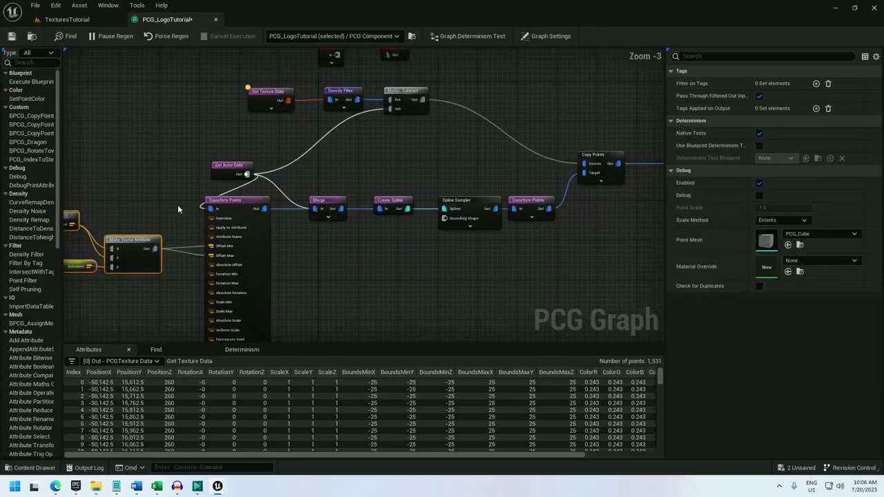
pyautogui.click(69, 19)
pyautogui.scroll(-1, 740, 259)
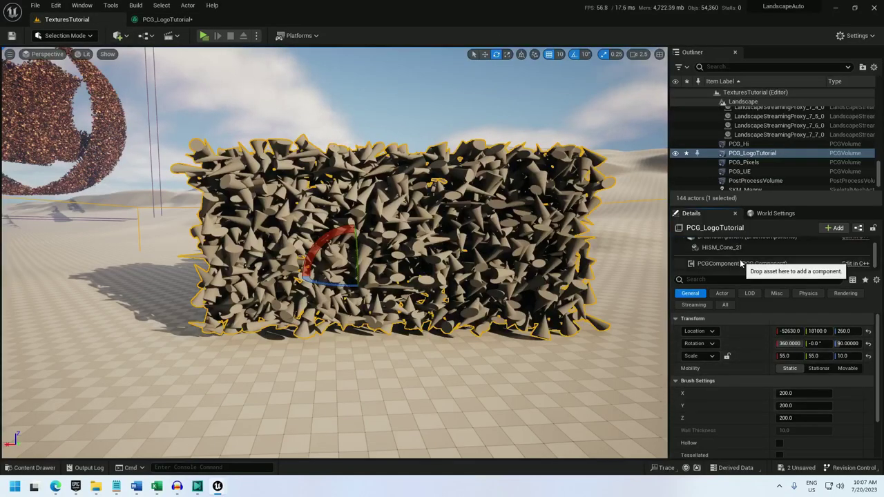
pyautogui.click(740, 263)
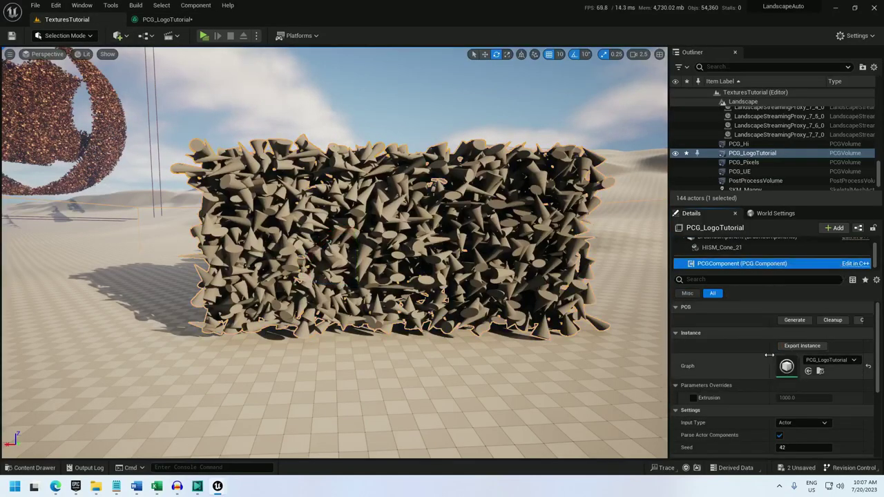
pyautogui.click(692, 398)
pyautogui.click(798, 398)
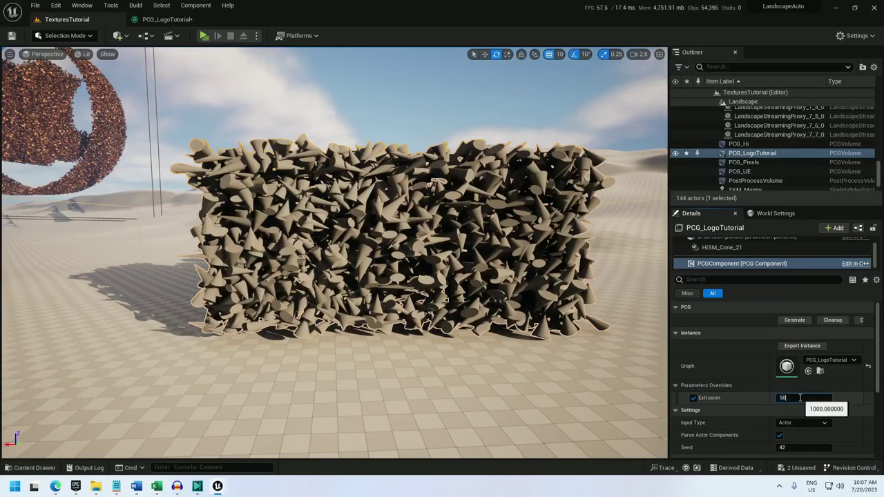
pyautogui.write('5000')
pyautogui.press('Return')
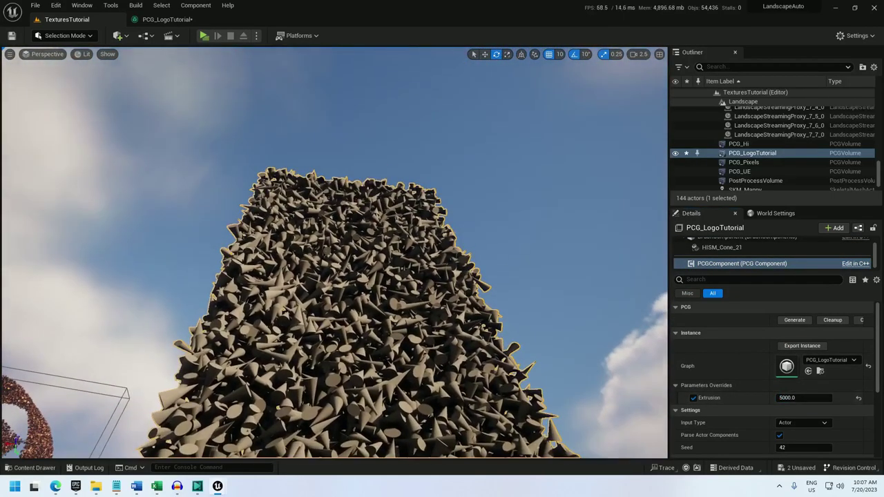
# - Inspect the taller extruded cone letters in the level from below and from above
pyautogui.moveTo(334, 252); pyautogui.dragTo(305, 426, button='right')
pyautogui.scroll(-3, 349, 366)
pyautogui.scroll(-2, 362, 373)
pyautogui.scroll(1, 332, 333)
pyautogui.scroll(3, 330, 372)
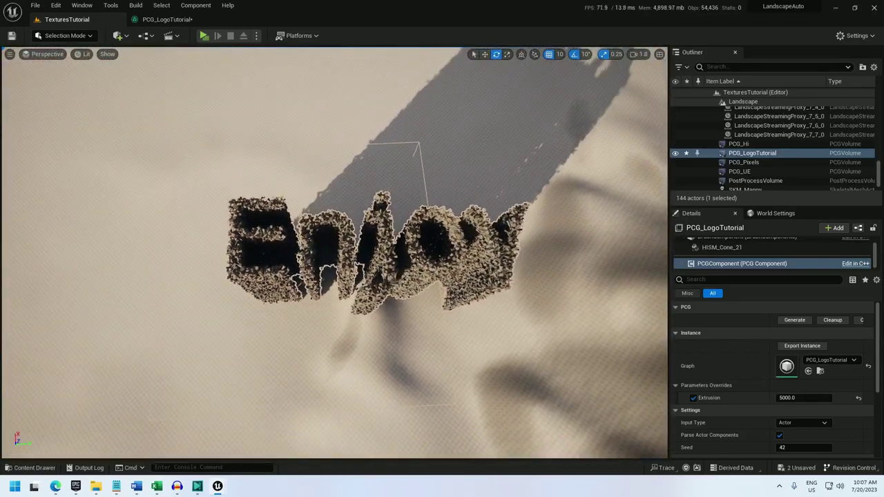